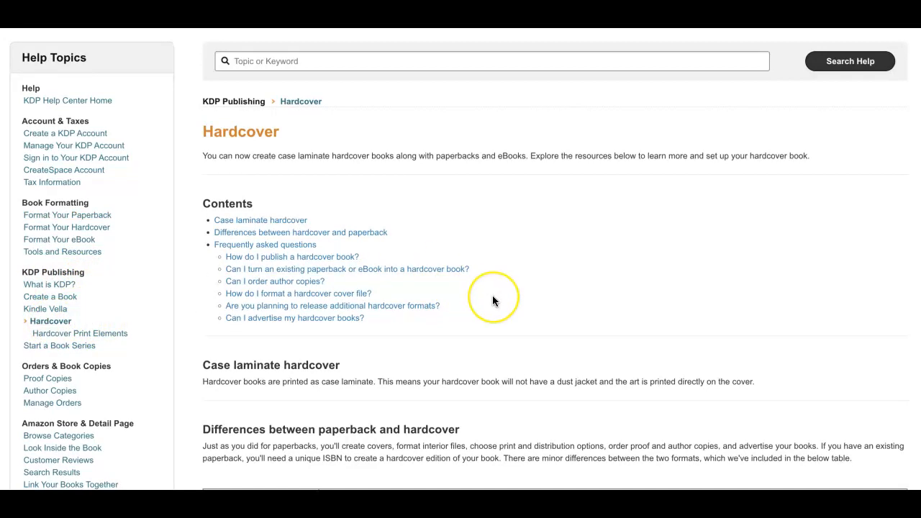
Step: Read the KDP hardcover help article, covering the paperback and hardcover differences and the frequently asked questions
{"action": "scroll", "coordinate": [494, 306], "scroll_direction": "down", "scroll_amount": 2}
{"action": "scroll", "coordinate": [494, 302], "scroll_direction": "down", "scroll_amount": 4}
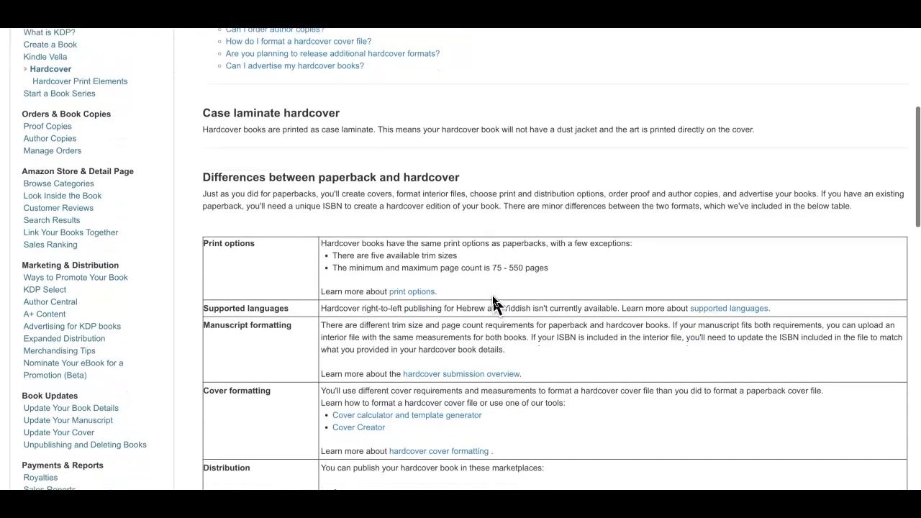
{"action": "scroll", "coordinate": [493, 296], "scroll_direction": "down", "scroll_amount": 9}
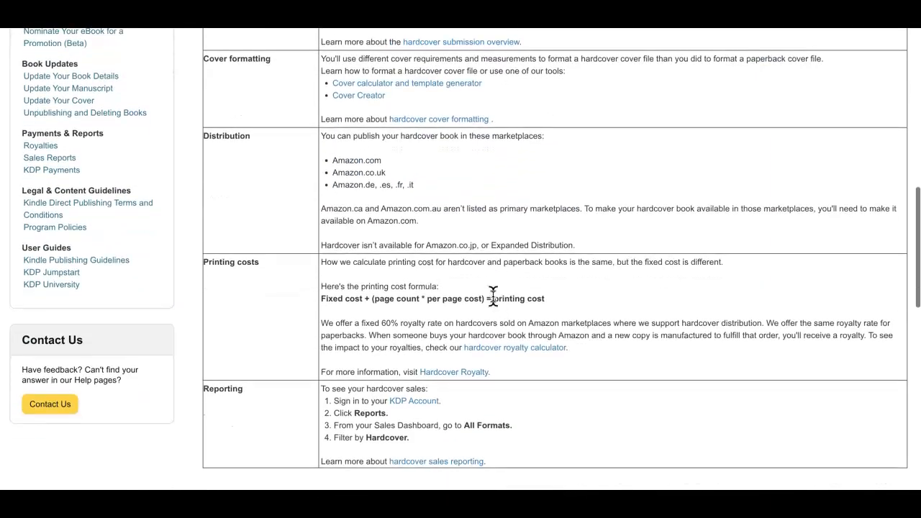
{"action": "scroll", "coordinate": [493, 296], "scroll_direction": "down", "scroll_amount": 7}
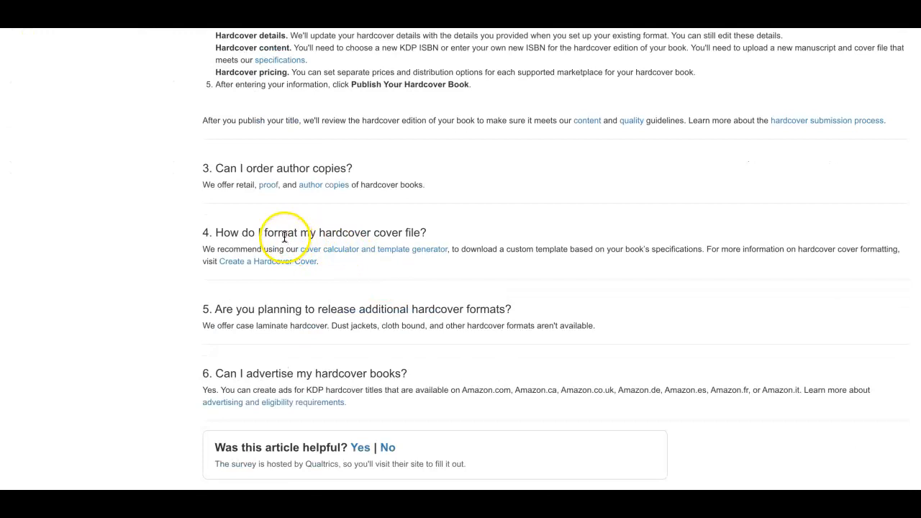
{"action": "scroll", "coordinate": [448, 238], "scroll_direction": "down", "scroll_amount": 2}
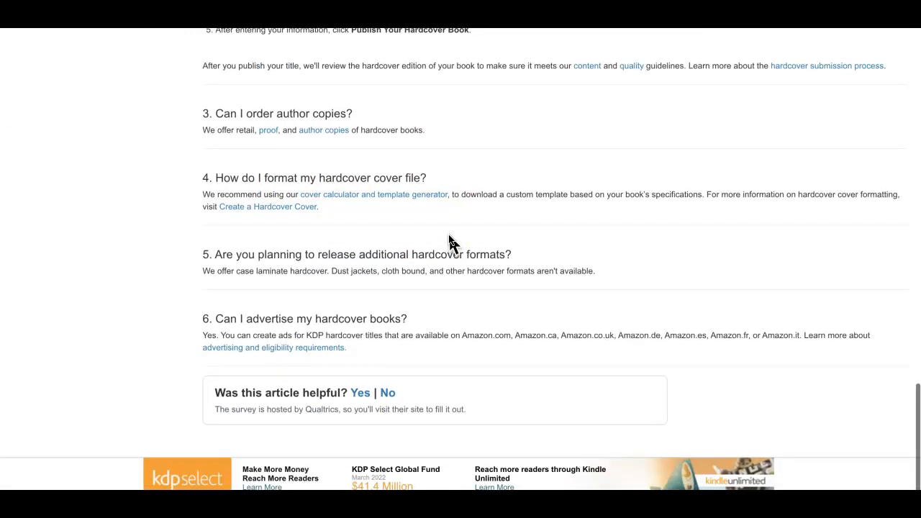
{"action": "scroll", "coordinate": [449, 239], "scroll_direction": "up", "scroll_amount": 2}
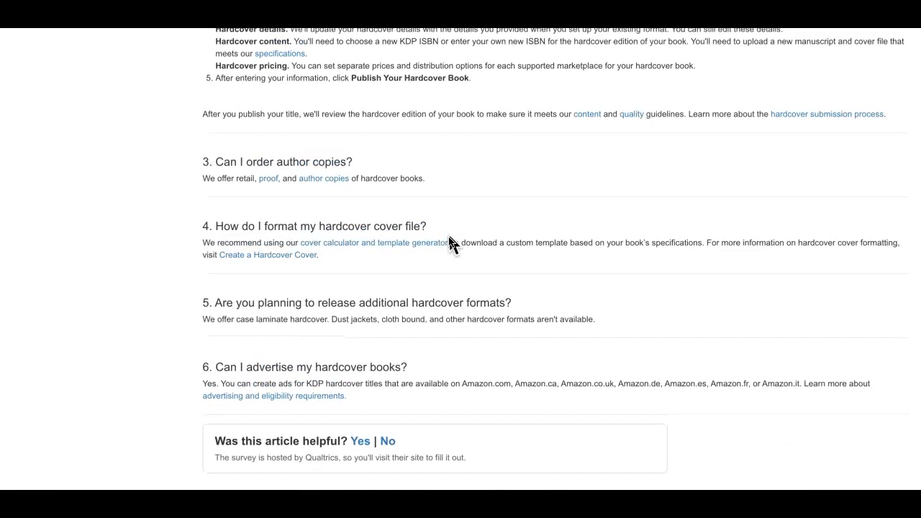
{"action": "scroll", "coordinate": [449, 243], "scroll_direction": "up", "scroll_amount": 1}
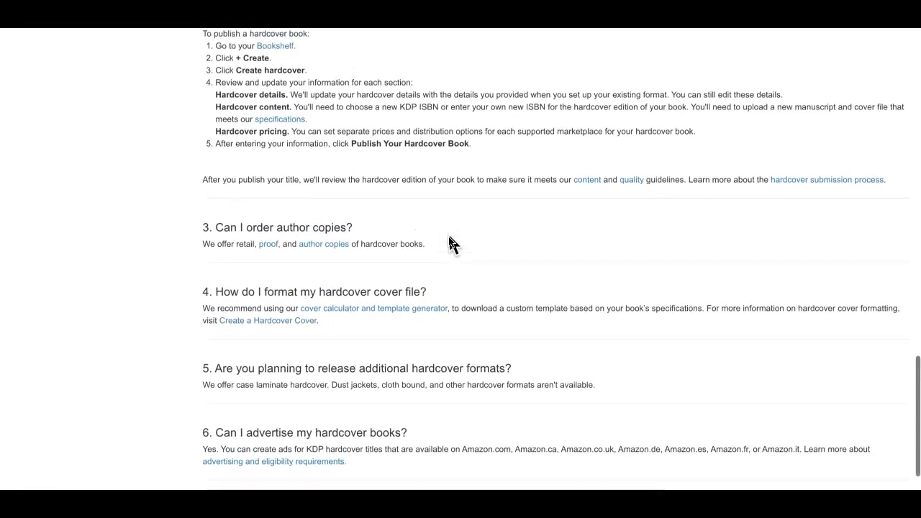
{"action": "scroll", "coordinate": [449, 243], "scroll_direction": "up", "scroll_amount": 4}
{"action": "scroll", "coordinate": [449, 237], "scroll_direction": "up", "scroll_amount": 12}
{"action": "scroll", "coordinate": [448, 238], "scroll_direction": "up", "scroll_amount": 7}
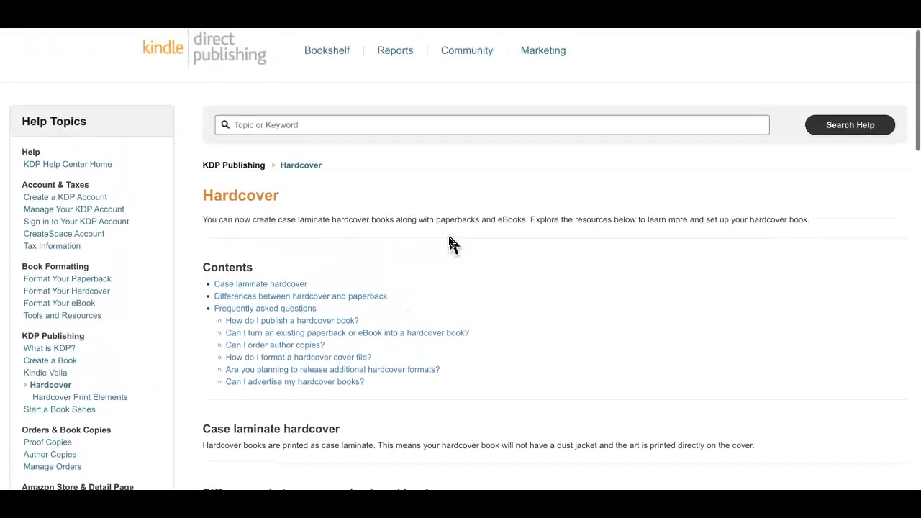
{"action": "scroll", "coordinate": [449, 243], "scroll_direction": "down", "scroll_amount": 5}
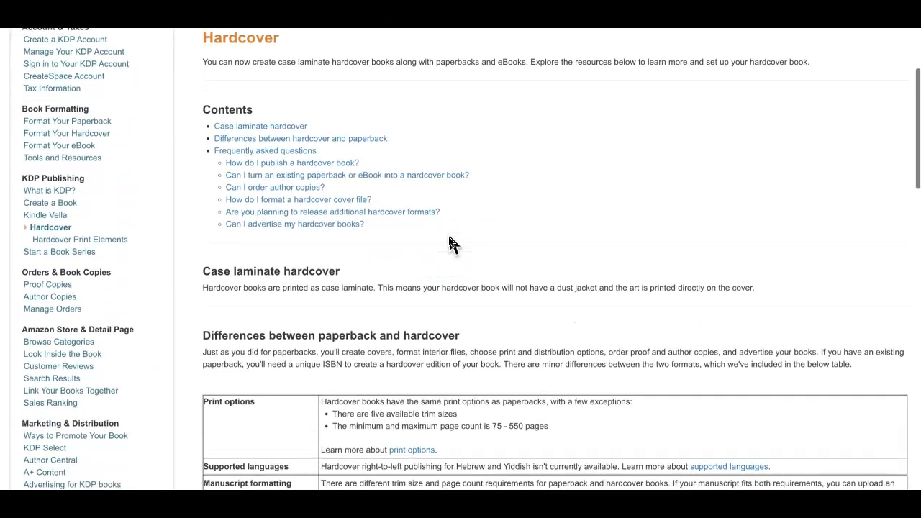
{"action": "scroll", "coordinate": [449, 240], "scroll_direction": "down", "scroll_amount": 4}
{"action": "scroll", "coordinate": [450, 242], "scroll_direction": "up", "scroll_amount": 6}
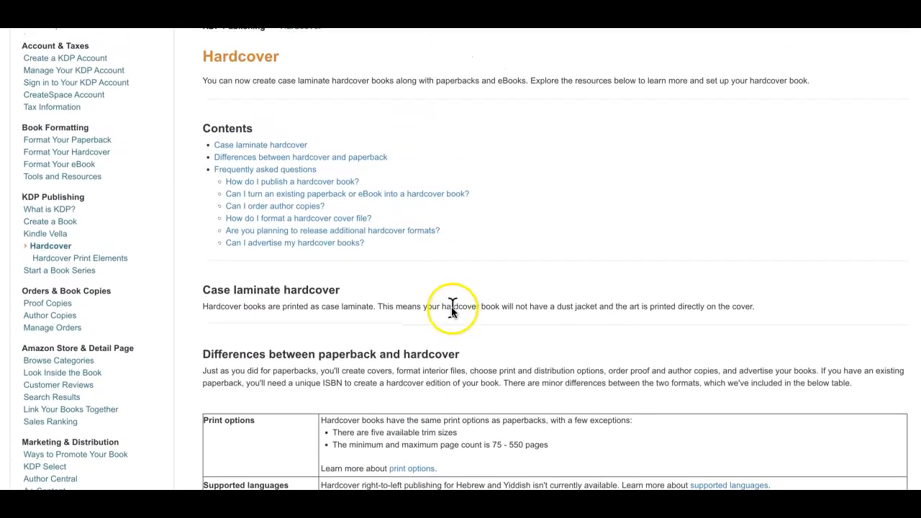
{"action": "scroll", "coordinate": [452, 309], "scroll_direction": "down", "scroll_amount": 5}
{"action": "scroll", "coordinate": [454, 316], "scroll_direction": "up", "scroll_amount": 8}
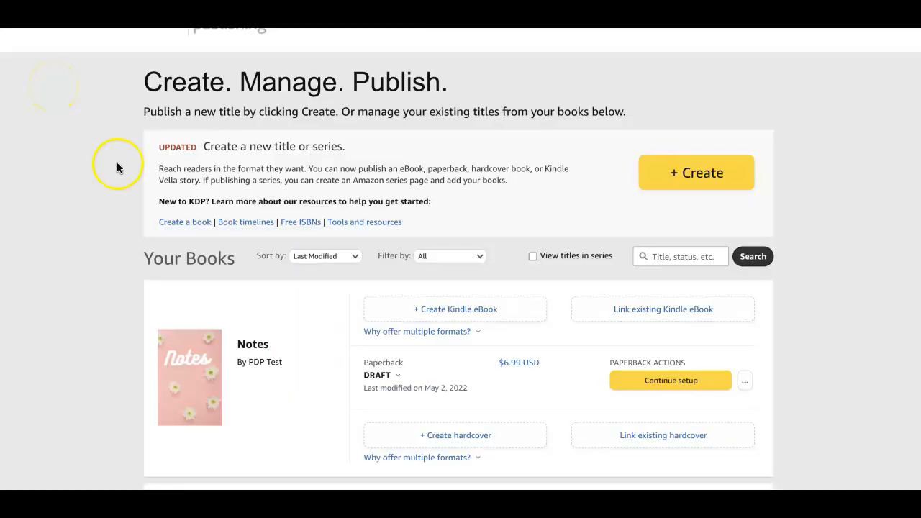
Step: Start creating a hardcover edition of the Notes paperback draft from the Bookshelf
{"action": "scroll", "coordinate": [124, 252], "scroll_direction": "up", "scroll_amount": 2}
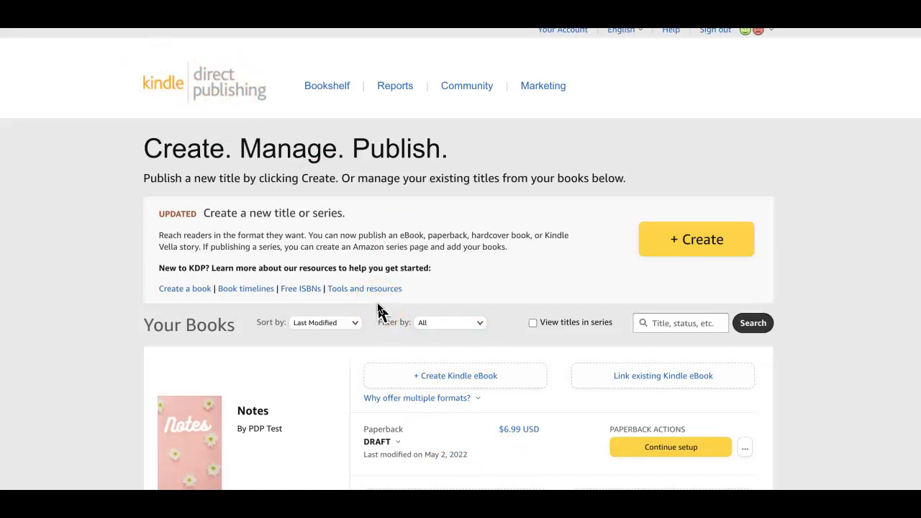
{"action": "scroll", "coordinate": [378, 309], "scroll_direction": "down", "scroll_amount": 1}
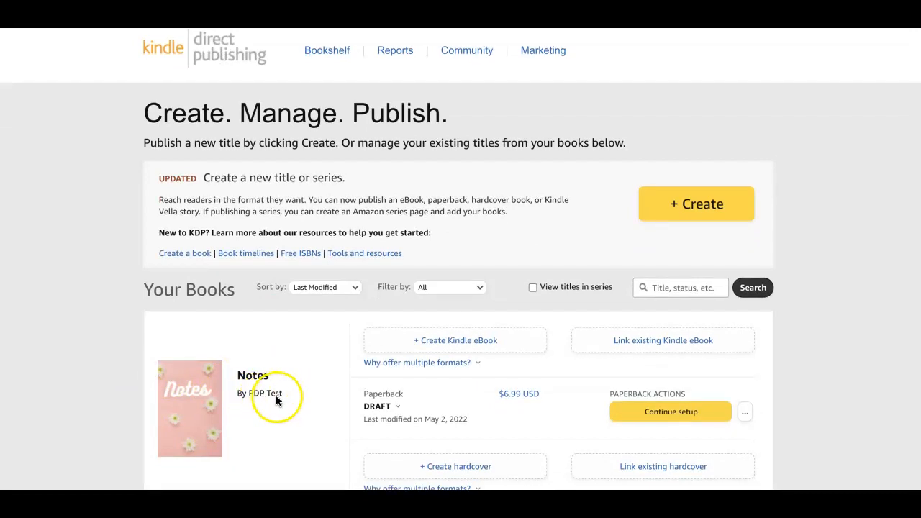
{"action": "scroll", "coordinate": [275, 395], "scroll_direction": "down", "scroll_amount": 1}
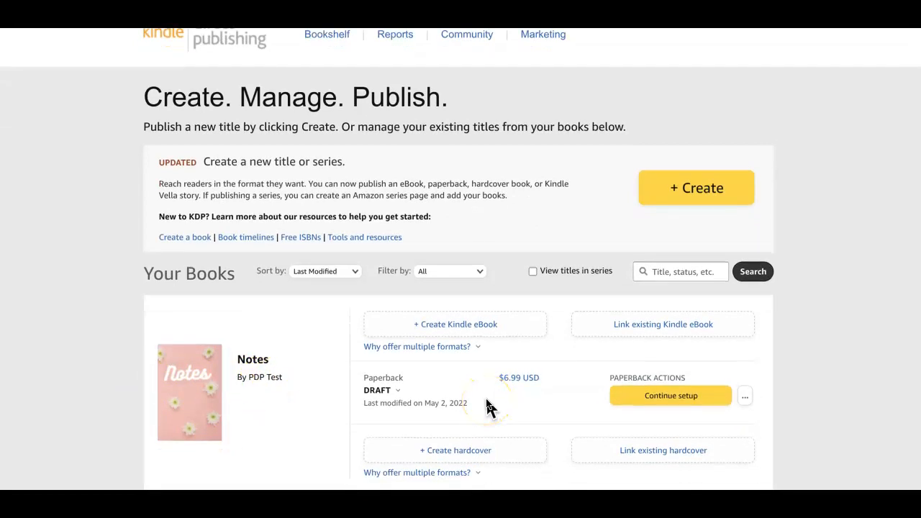
{"action": "scroll", "coordinate": [487, 407], "scroll_direction": "down", "scroll_amount": 1}
{"action": "scroll", "coordinate": [487, 407], "scroll_direction": "up", "scroll_amount": 1}
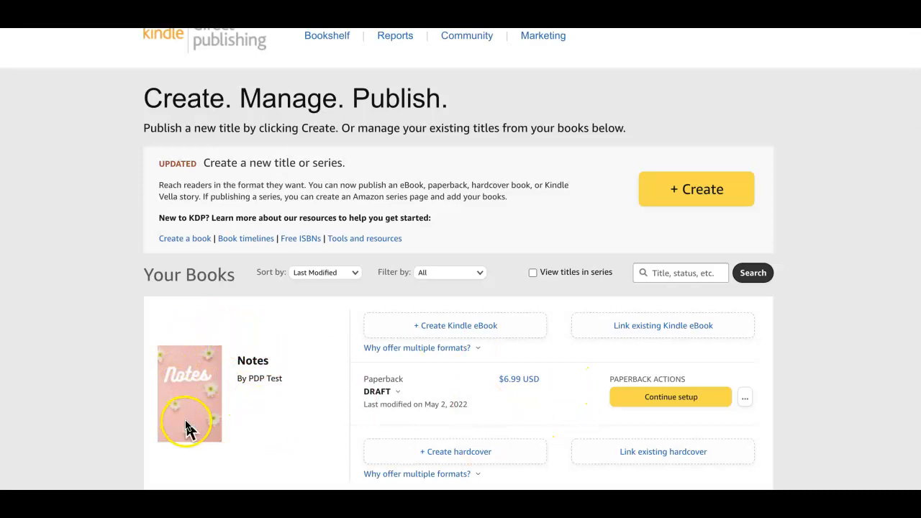
{"action": "scroll", "coordinate": [483, 459], "scroll_direction": "down", "scroll_amount": 1}
{"action": "left_click", "coordinate": [477, 449]}
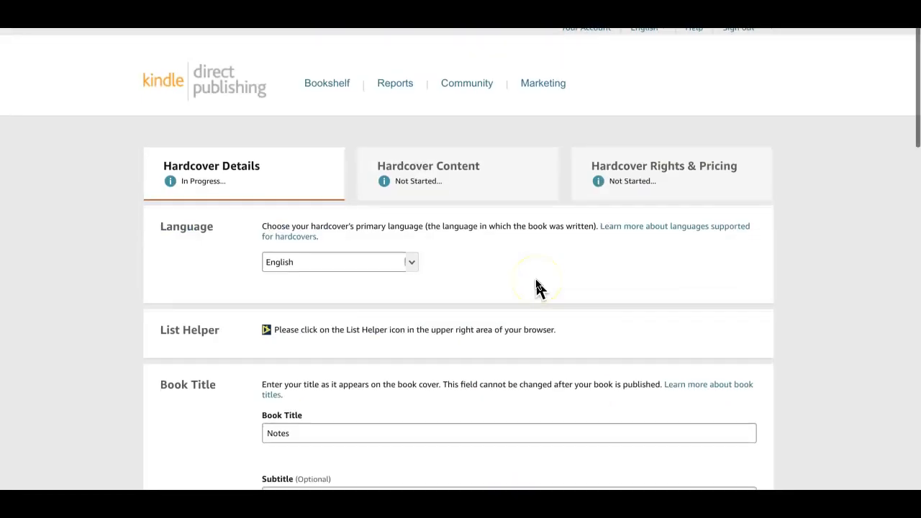
Step: Review the language, book title, subtitle, series and edition number sections of the hardcover details
{"action": "scroll", "coordinate": [540, 286], "scroll_direction": "down", "scroll_amount": 2}
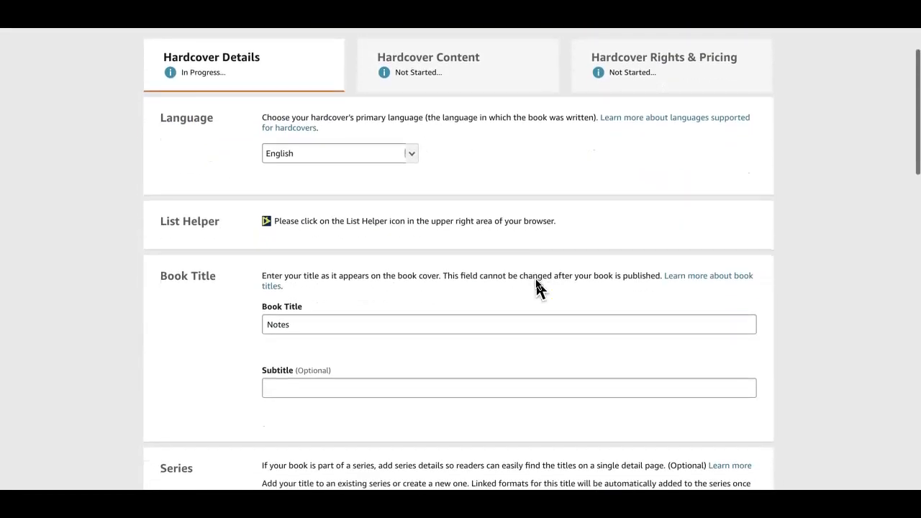
{"action": "scroll", "coordinate": [538, 288], "scroll_direction": "up", "scroll_amount": 1}
{"action": "scroll", "coordinate": [538, 288], "scroll_direction": "down", "scroll_amount": 3}
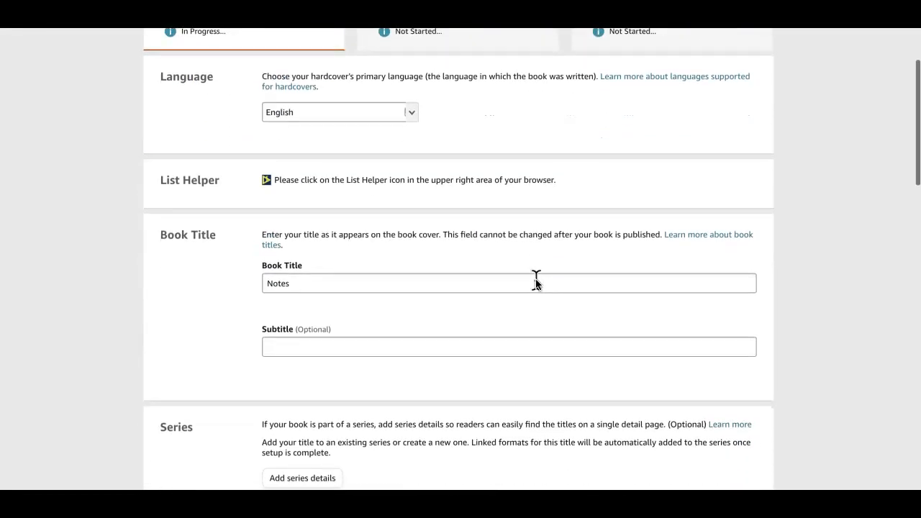
{"action": "scroll", "coordinate": [536, 283], "scroll_direction": "down", "scroll_amount": 2}
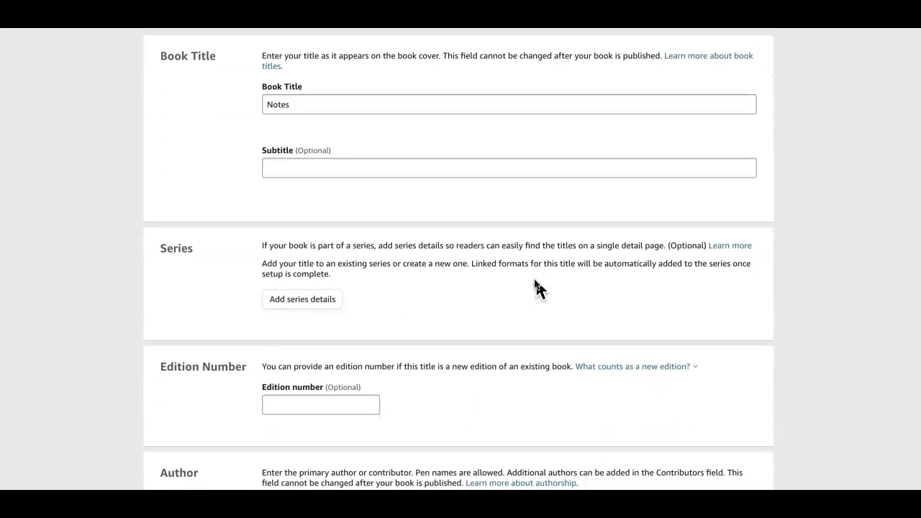
{"action": "scroll", "coordinate": [539, 287], "scroll_direction": "down", "scroll_amount": 1}
{"action": "scroll", "coordinate": [539, 288], "scroll_direction": "up", "scroll_amount": 2}
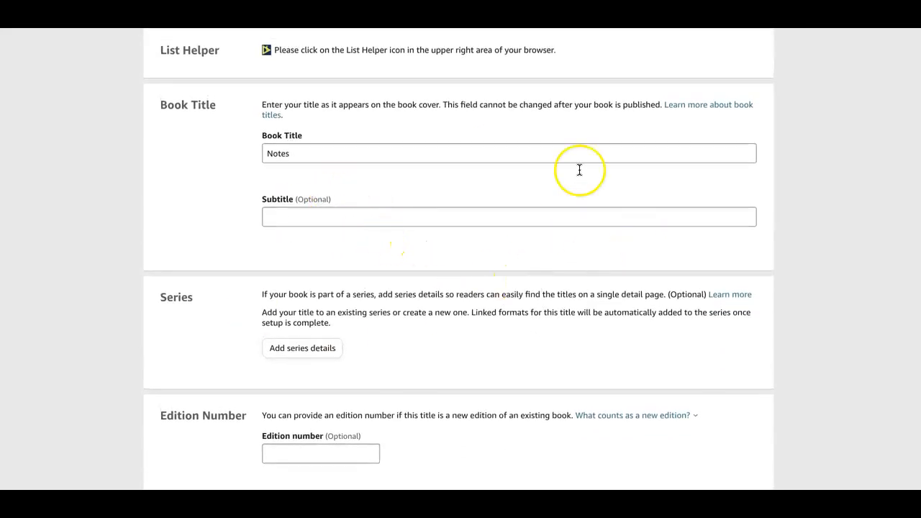
{"action": "scroll", "coordinate": [554, 348], "scroll_direction": "down", "scroll_amount": 1}
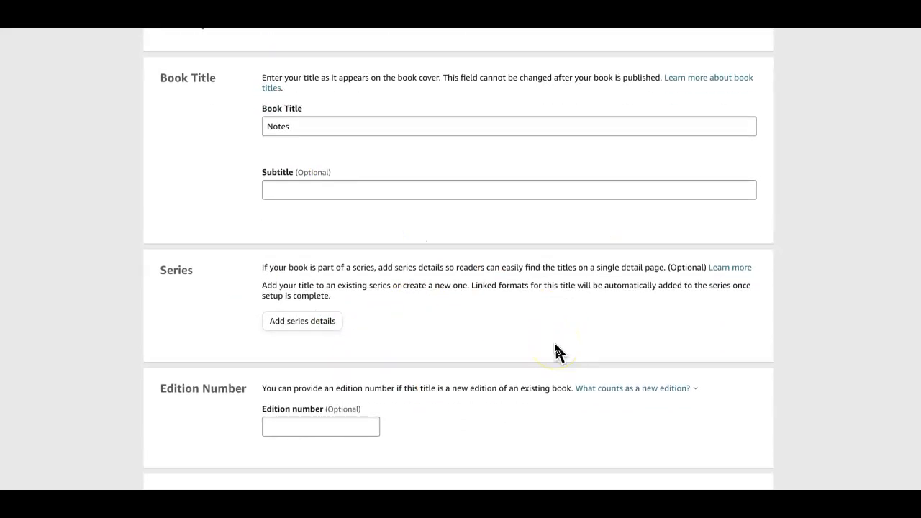
{"action": "scroll", "coordinate": [573, 281], "scroll_direction": "down", "scroll_amount": 2}
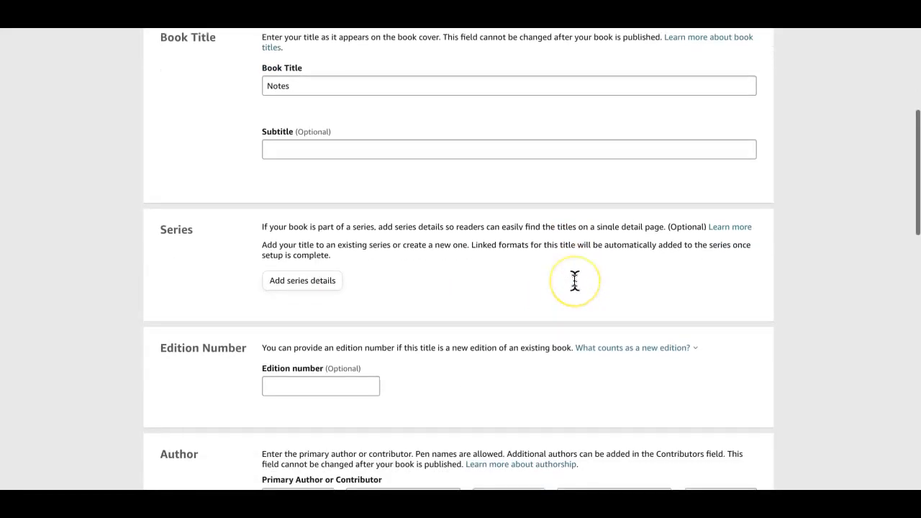
{"action": "scroll", "coordinate": [574, 281], "scroll_direction": "up", "scroll_amount": 6}
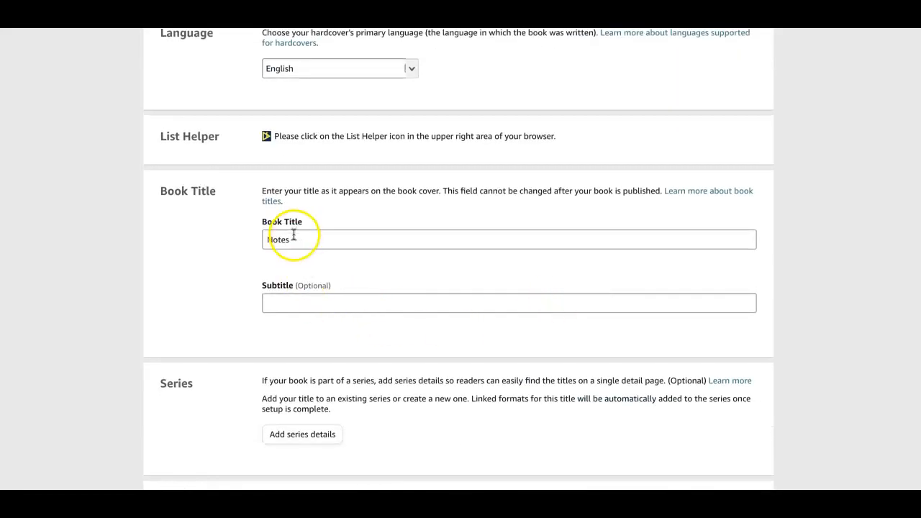
{"action": "scroll", "coordinate": [427, 240], "scroll_direction": "down", "scroll_amount": 5}
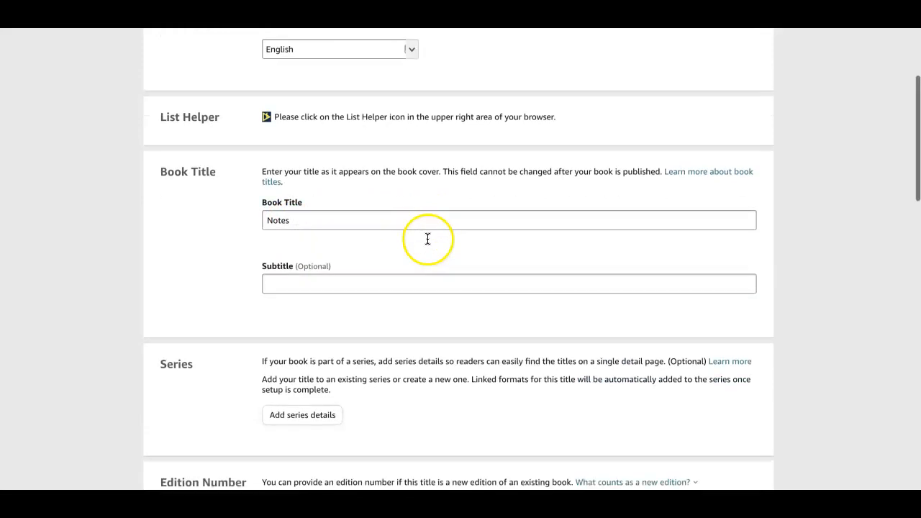
Step: Check the author, contributors, description, publishing rights, keywords and categories in the hardcover details
{"action": "scroll", "coordinate": [427, 242], "scroll_direction": "down", "scroll_amount": 8}
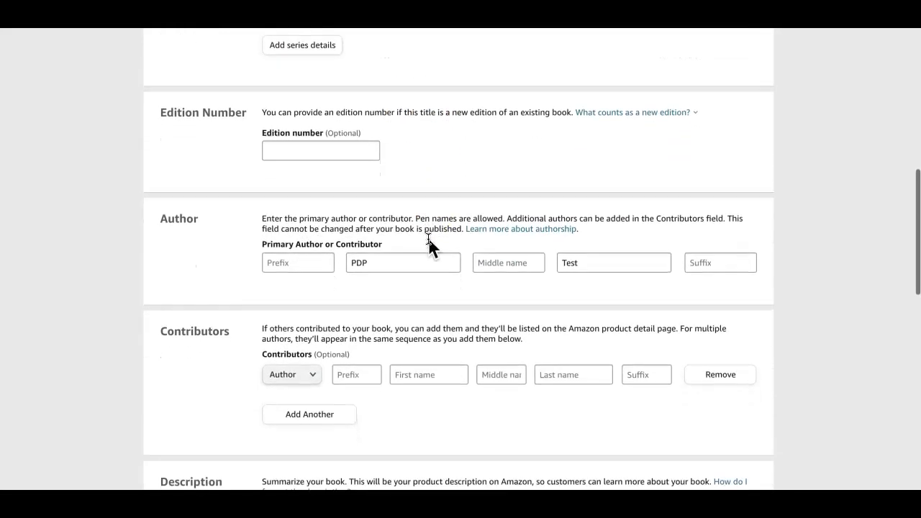
{"action": "scroll", "coordinate": [538, 294], "scroll_direction": "down", "scroll_amount": 10}
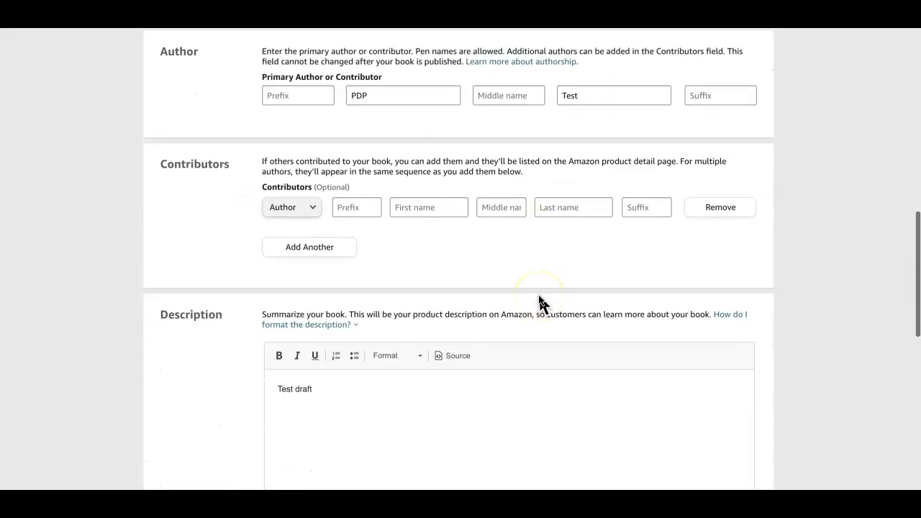
{"action": "scroll", "coordinate": [539, 296], "scroll_direction": "down", "scroll_amount": 6}
{"action": "left_click", "coordinate": [458, 126]}
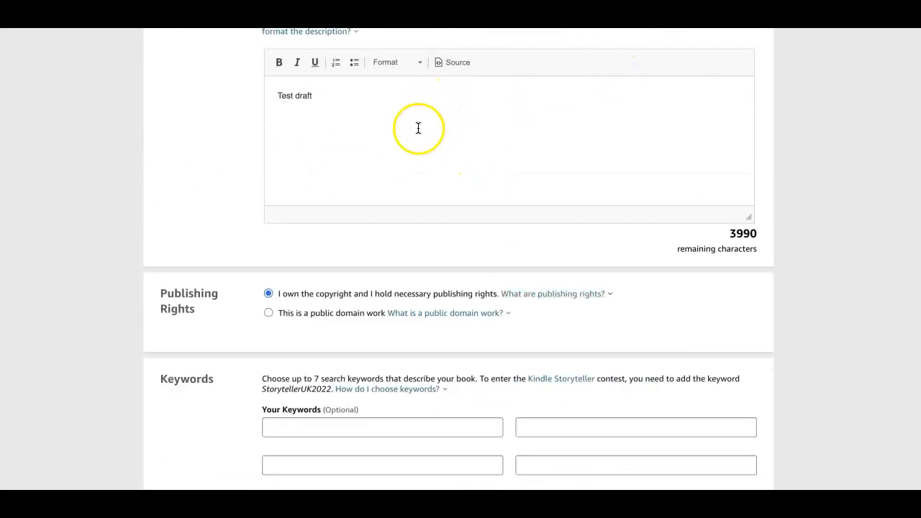
{"action": "scroll", "coordinate": [418, 127], "scroll_direction": "down", "scroll_amount": 3}
{"action": "scroll", "coordinate": [419, 129], "scroll_direction": "down", "scroll_amount": 4}
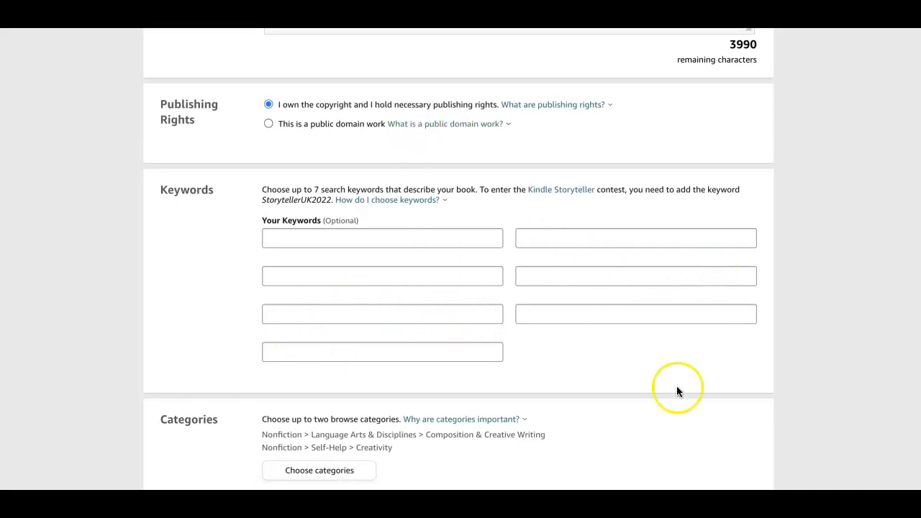
{"action": "scroll", "coordinate": [431, 346], "scroll_direction": "down", "scroll_amount": 3}
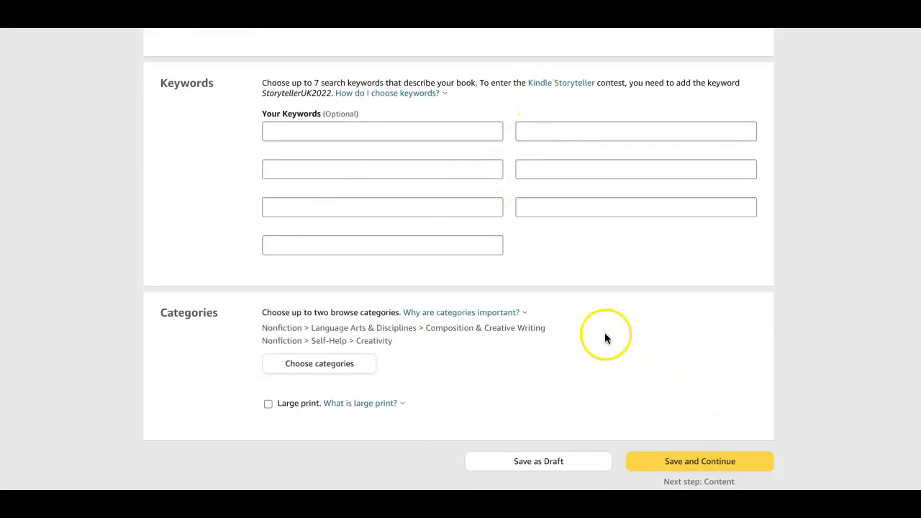
Step: Save the hardcover details, continue to the content stage and assign the book a free KDP ISBN
{"action": "left_click", "coordinate": [714, 464]}
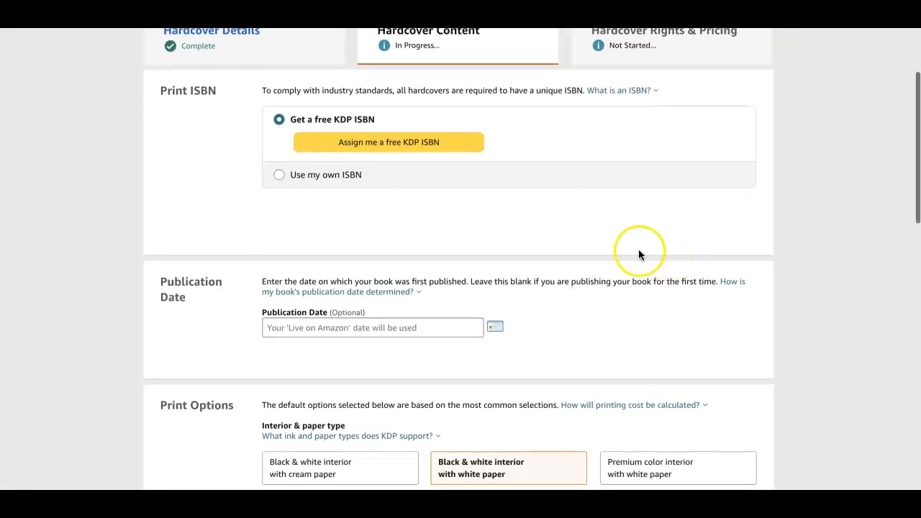
{"action": "left_click", "coordinate": [395, 147]}
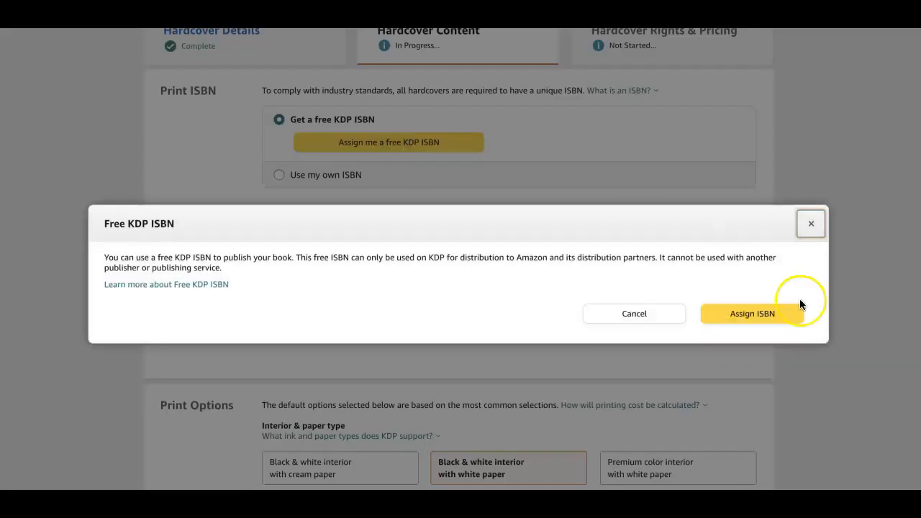
{"action": "left_click", "coordinate": [753, 314]}
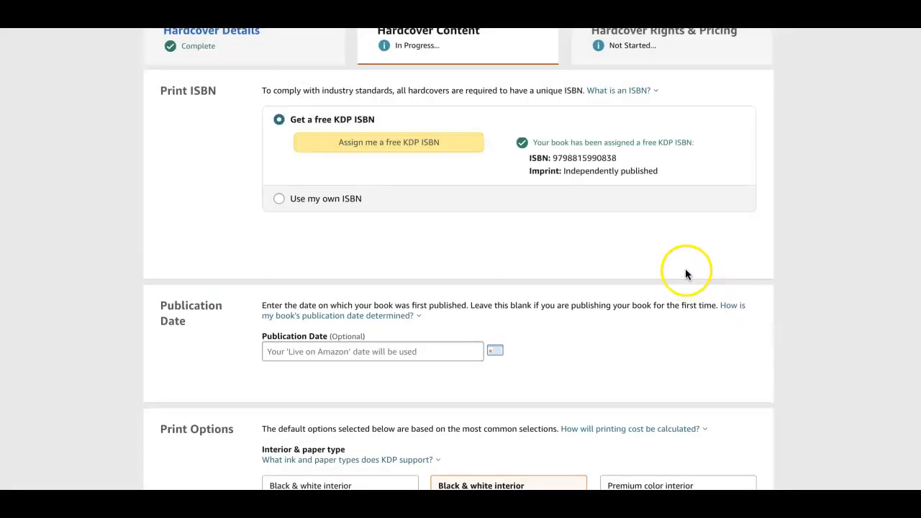
Step: Set the bleed option to Bleed (PDF only) and check the print options, manuscript and book cover sections
{"action": "scroll", "coordinate": [684, 269], "scroll_direction": "down", "scroll_amount": 6}
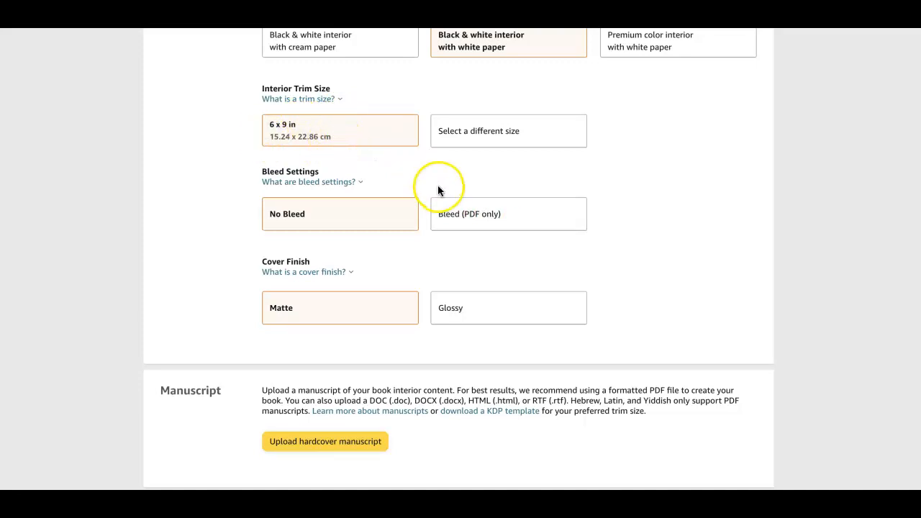
{"action": "scroll", "coordinate": [446, 226], "scroll_direction": "down", "scroll_amount": 4}
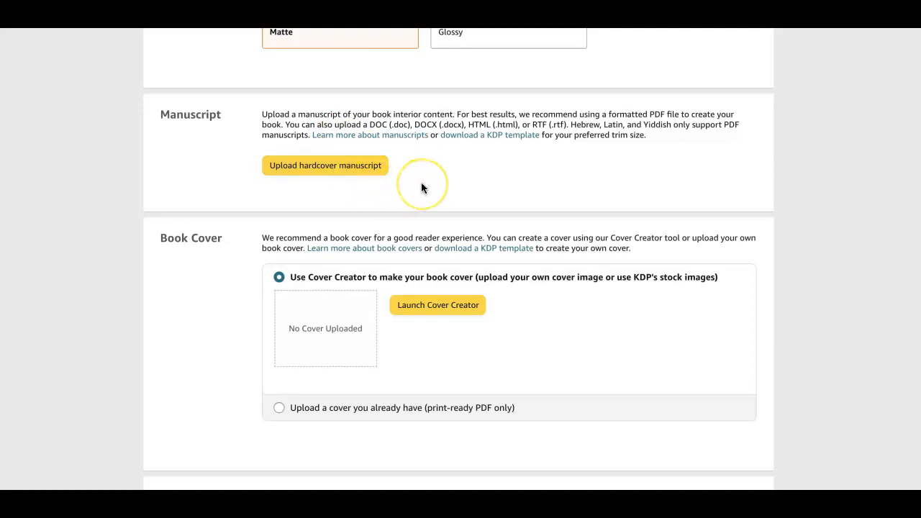
{"action": "scroll", "coordinate": [422, 188], "scroll_direction": "up", "scroll_amount": 4}
{"action": "scroll", "coordinate": [425, 189], "scroll_direction": "up", "scroll_amount": 1}
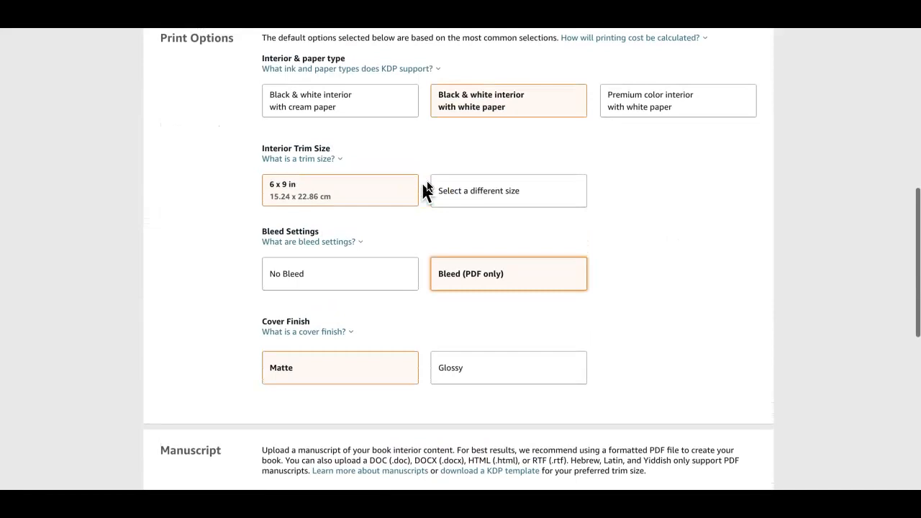
{"action": "scroll", "coordinate": [425, 188], "scroll_direction": "down", "scroll_amount": 3}
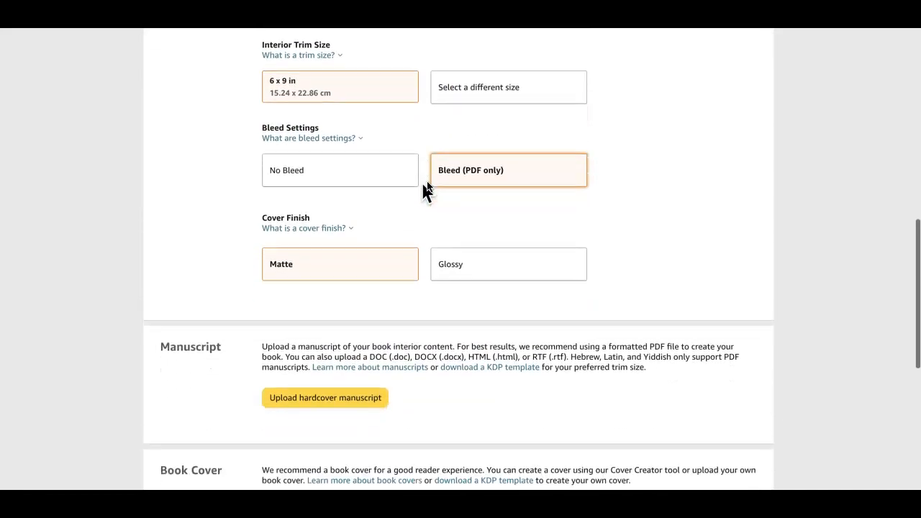
Step: Choose to upload an existing print-ready PDF as the hardcover's book cover
{"action": "scroll", "coordinate": [425, 190], "scroll_direction": "down", "scroll_amount": 3}
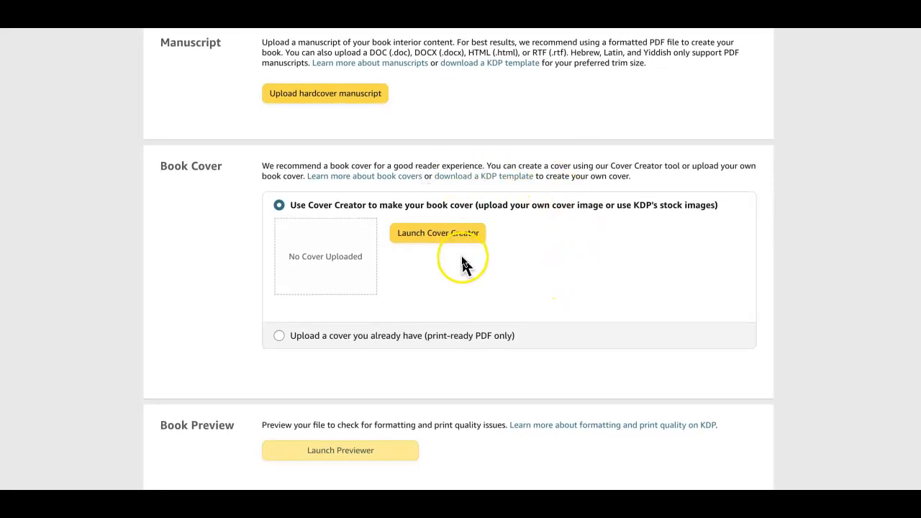
{"action": "left_click", "coordinate": [279, 336]}
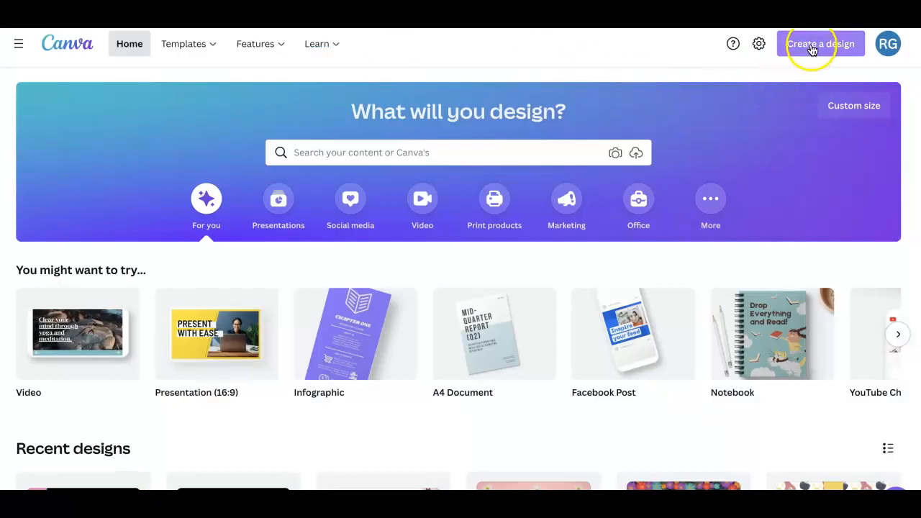
Step: Switch to Canva and start a custom-size design with its units set to inches
{"action": "left_click", "coordinate": [811, 47]}
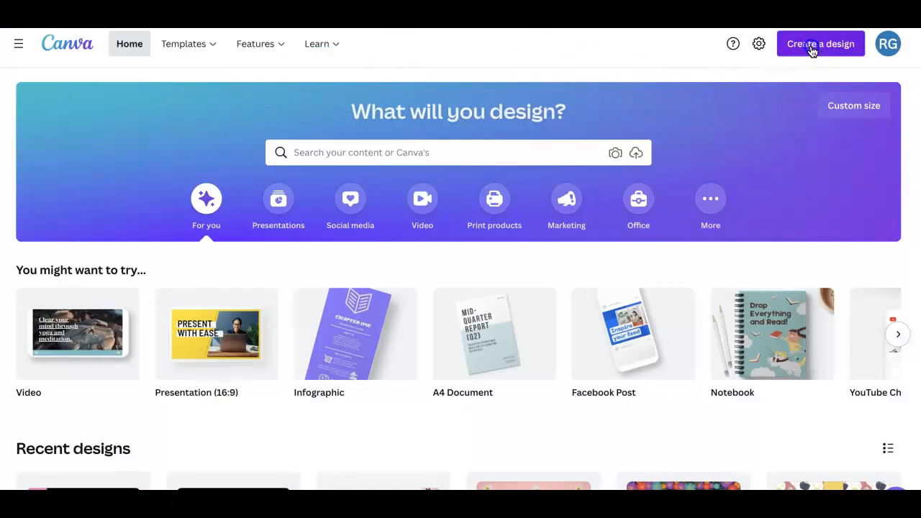
{"action": "left_click", "coordinate": [673, 383]}
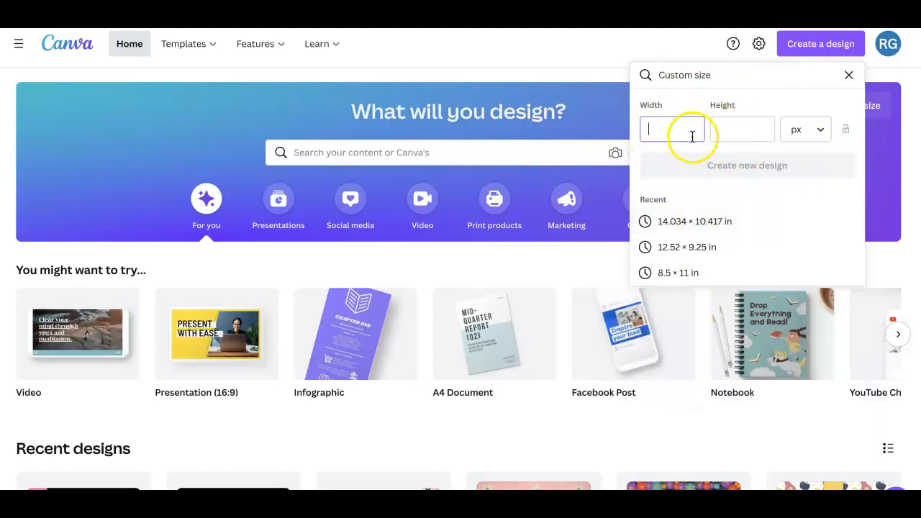
{"action": "left_click", "coordinate": [822, 130]}
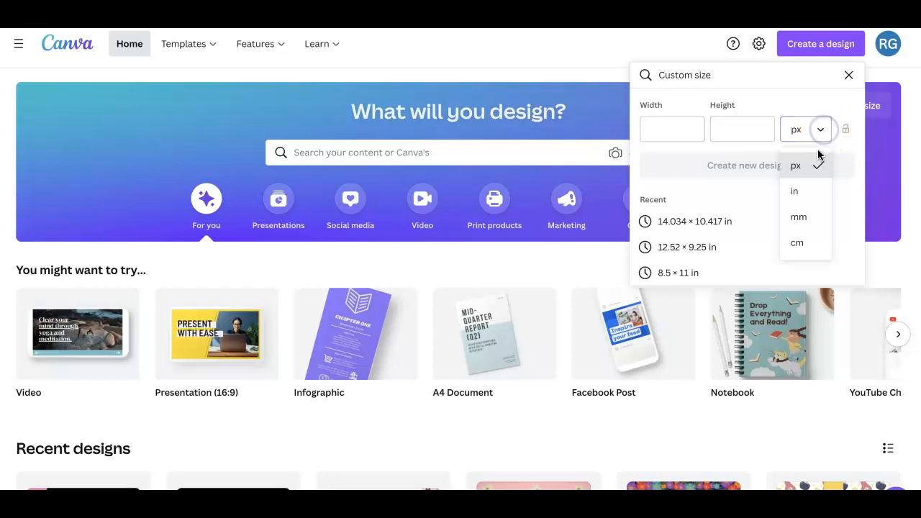
{"action": "left_click", "coordinate": [797, 190]}
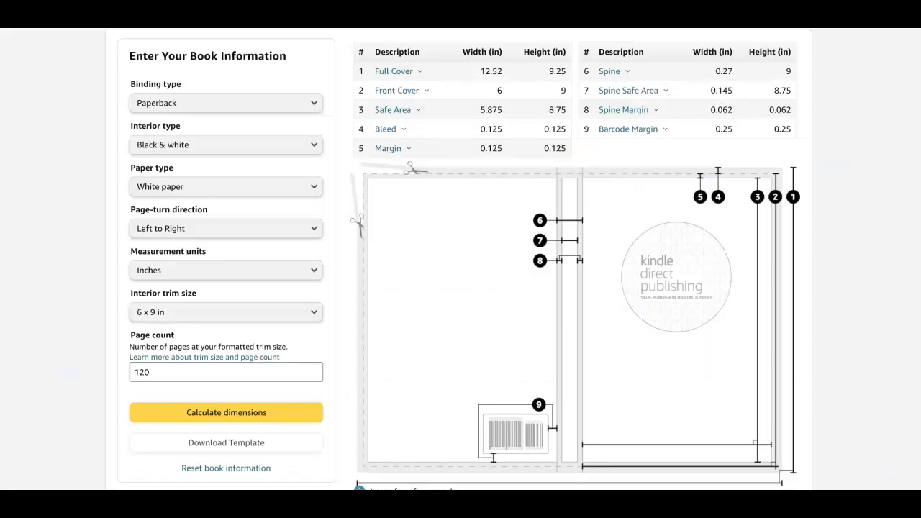
Step: Switch to the KDP Print Cover Calculator and set the binding type to Hardcover
{"action": "scroll", "coordinate": [375, 89], "scroll_direction": "up", "scroll_amount": 1}
{"action": "scroll", "coordinate": [375, 97], "scroll_direction": "up", "scroll_amount": 3}
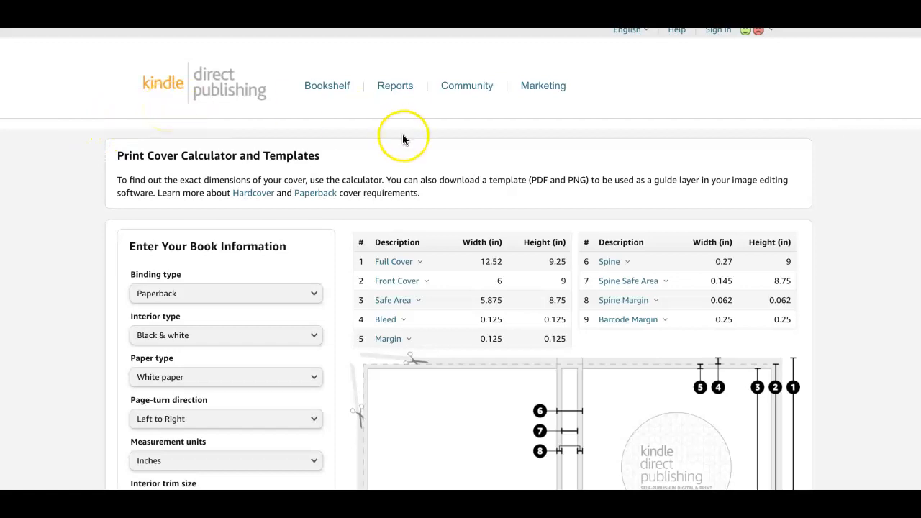
{"action": "scroll", "coordinate": [264, 213], "scroll_direction": "down", "scroll_amount": 2}
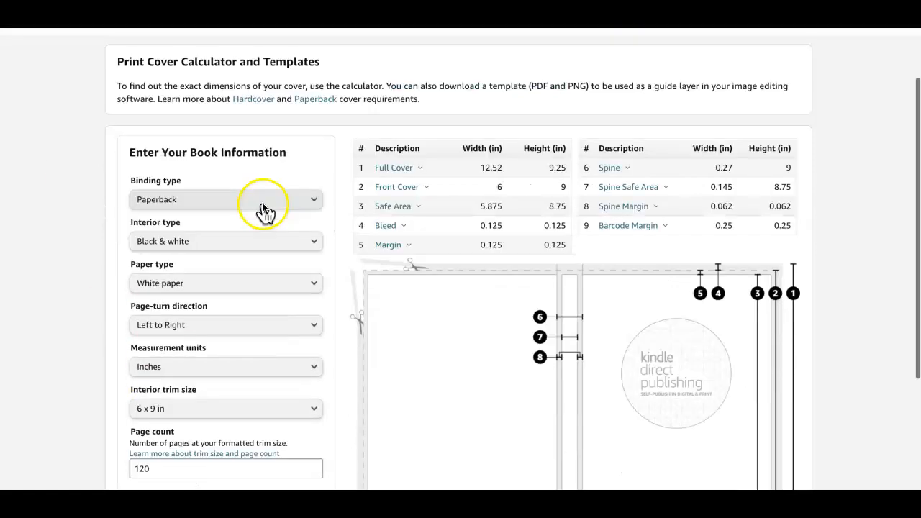
{"action": "left_click", "coordinate": [312, 178]}
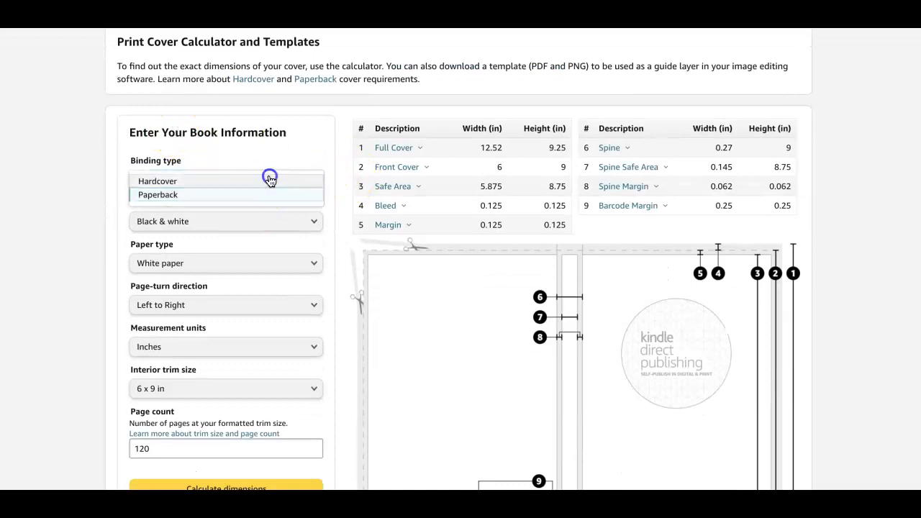
{"action": "left_click", "coordinate": [267, 181]}
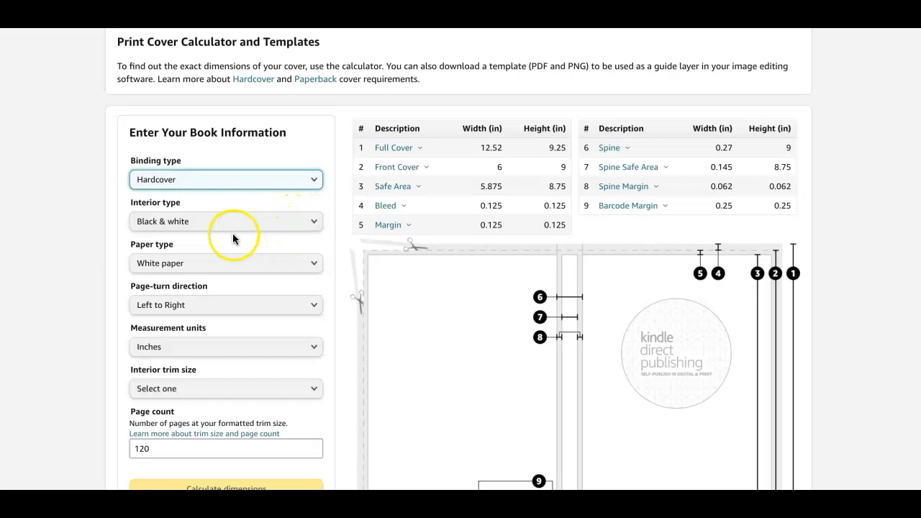
Step: Set the interior trim size to 6 x 9 in and calculate the cover dimensions for 120 pages
{"action": "scroll", "coordinate": [259, 266], "scroll_direction": "down", "scroll_amount": 1}
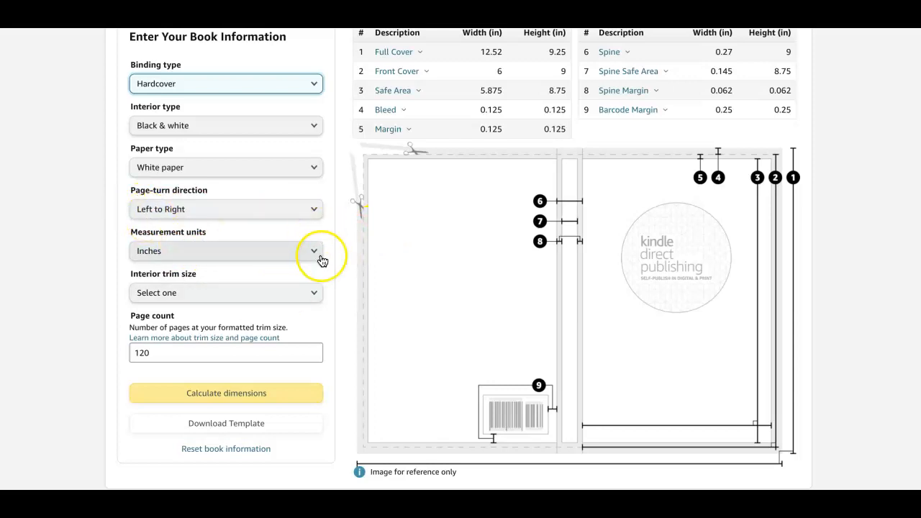
{"action": "left_click", "coordinate": [317, 295]}
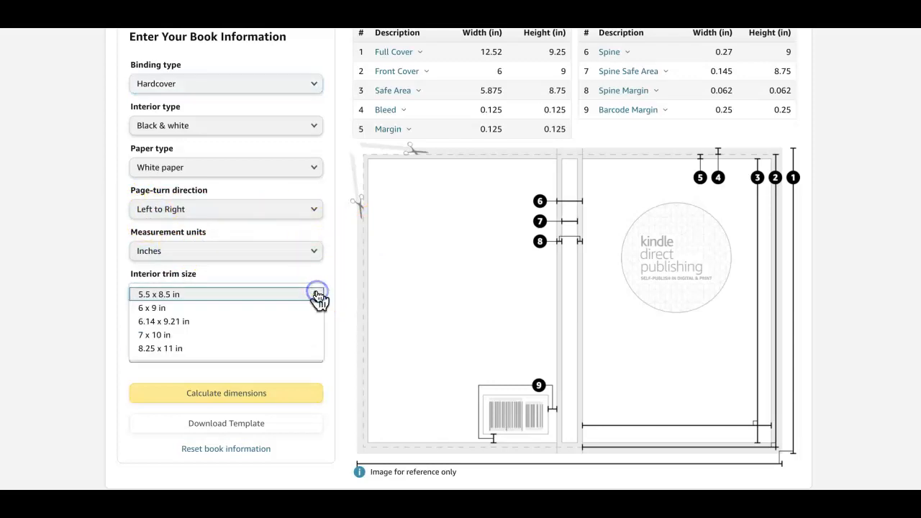
{"action": "left_click", "coordinate": [207, 308]}
{"action": "left_click", "coordinate": [162, 352]}
{"action": "scroll", "coordinate": [163, 353], "scroll_direction": "down", "scroll_amount": 1}
{"action": "left_click", "coordinate": [288, 346]}
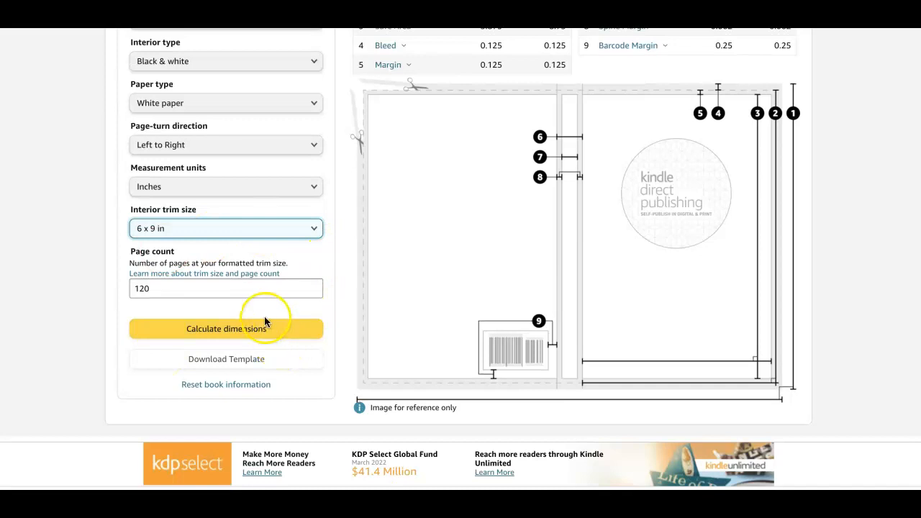
{"action": "left_click", "coordinate": [265, 329]}
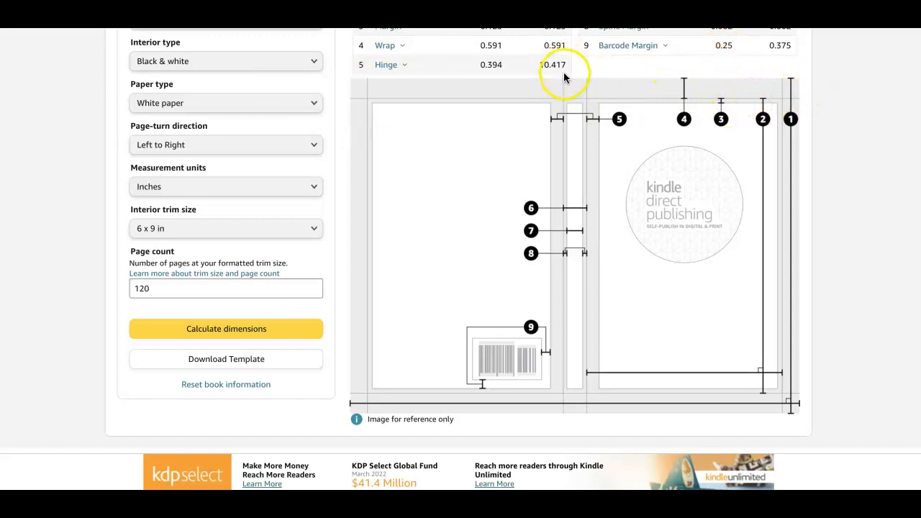
Step: Examine the hardcover layout diagram and the full cover width and height in the dimensions table
{"action": "scroll", "coordinate": [564, 73], "scroll_direction": "up", "scroll_amount": 2}
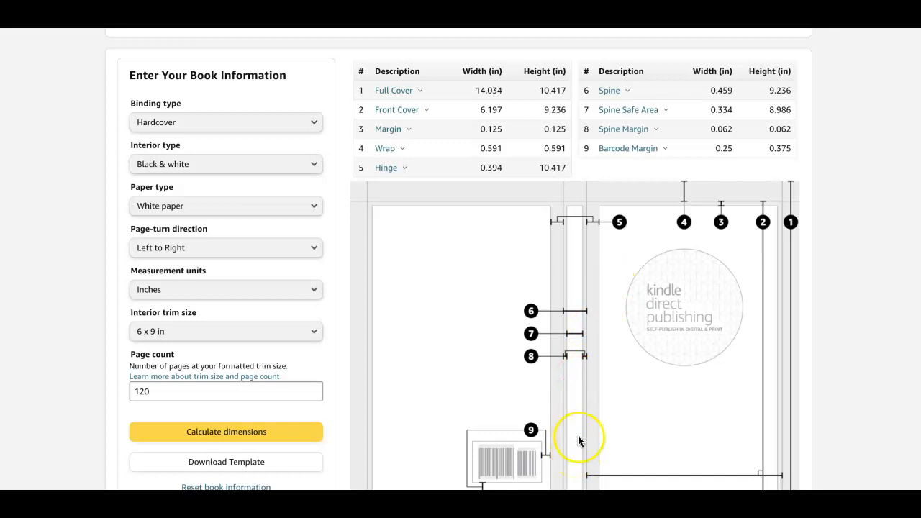
{"action": "scroll", "coordinate": [709, 172], "scroll_direction": "down", "scroll_amount": 2}
{"action": "scroll", "coordinate": [709, 175], "scroll_direction": "up", "scroll_amount": 1}
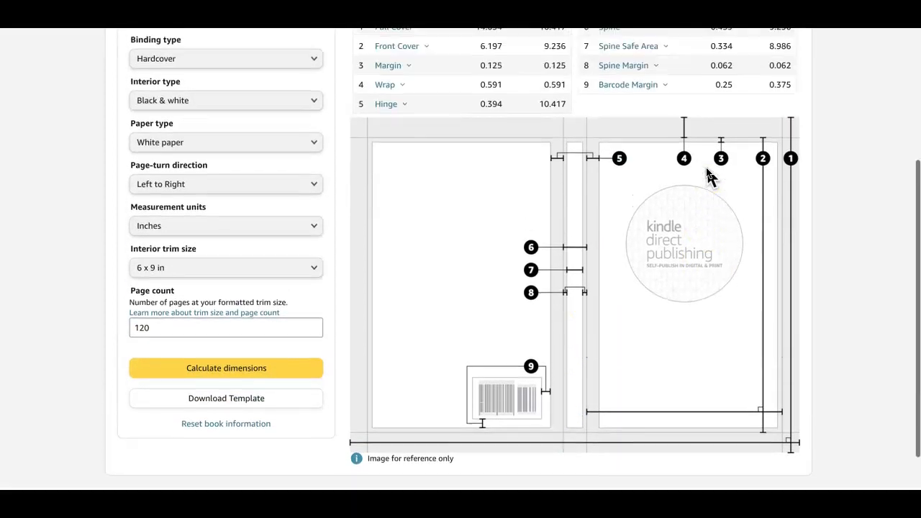
{"action": "scroll", "coordinate": [709, 175], "scroll_direction": "up", "scroll_amount": 1}
{"action": "scroll", "coordinate": [709, 175], "scroll_direction": "up", "scroll_amount": 2}
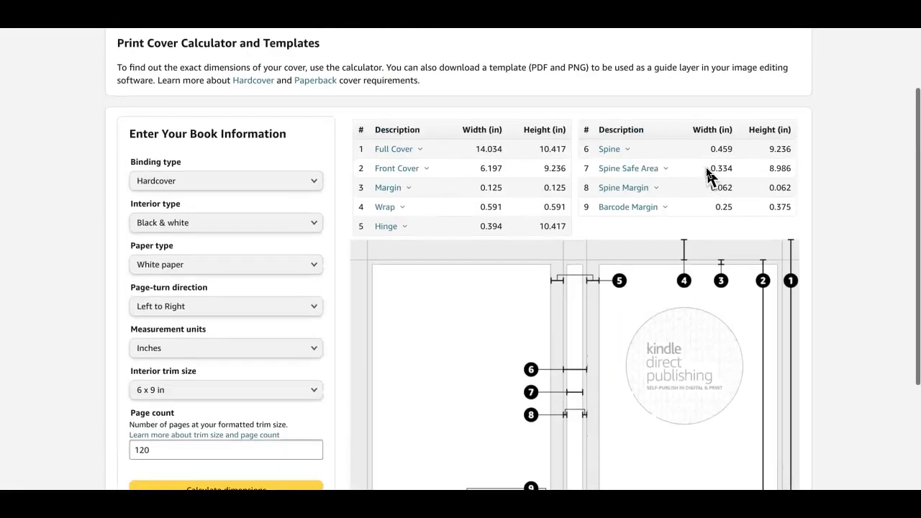
{"action": "left_click", "coordinate": [474, 149]}
{"action": "left_click_drag", "start_coordinate": [539, 149], "coordinate": [576, 149]}
{"action": "left_click", "coordinate": [566, 141]}
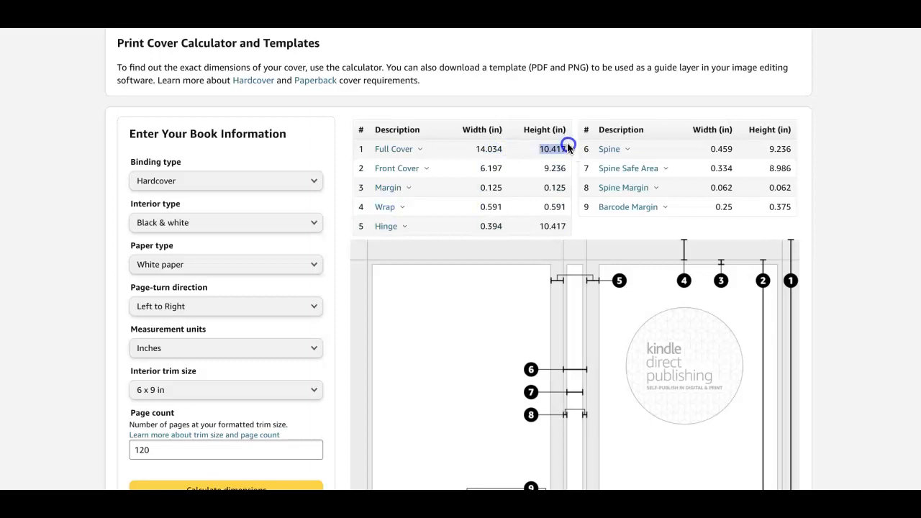
Step: Copy the calculated full cover size into Canva as width 14.034 in and height 10.417 in, and create the new design
{"action": "left_click", "coordinate": [477, 149]}
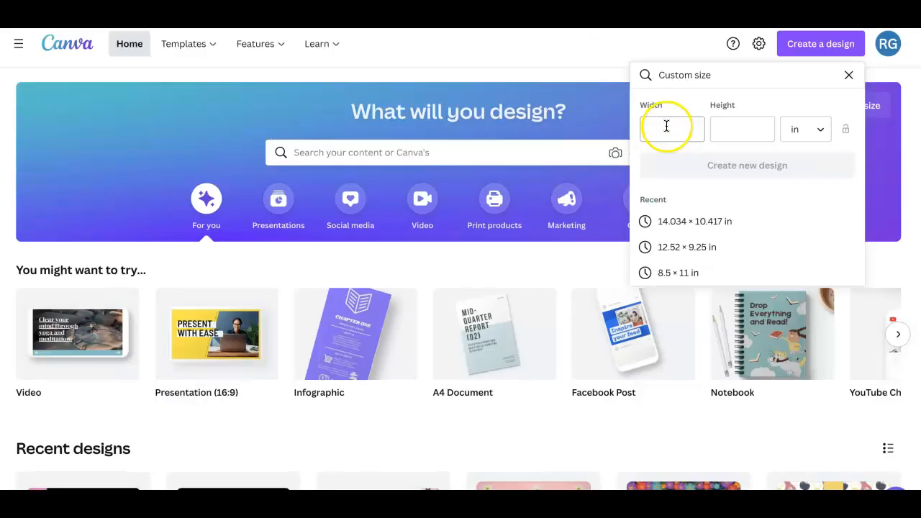
{"action": "left_click", "coordinate": [667, 127]}
{"action": "type", "text": "14.034"}
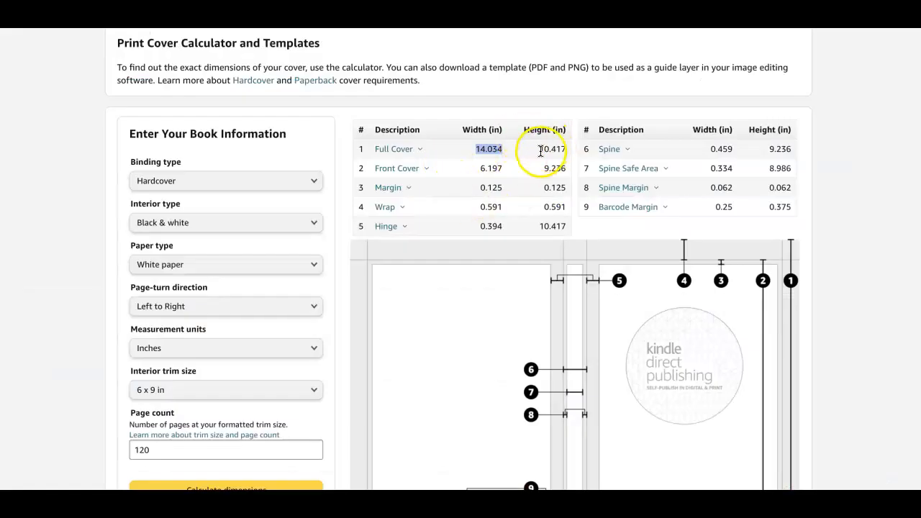
{"action": "double_click", "coordinate": [540, 149]}
{"action": "key", "text": "ctrl+c"}
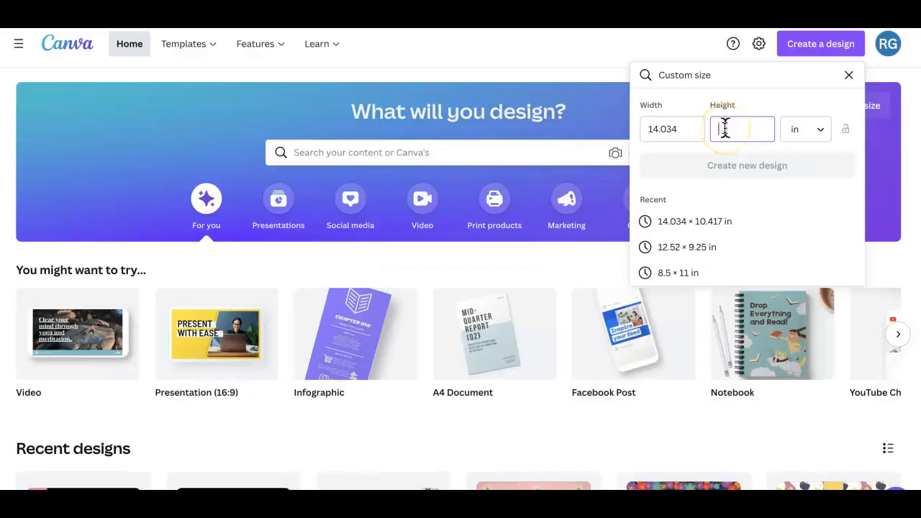
{"action": "key", "text": "ctrl+v"}
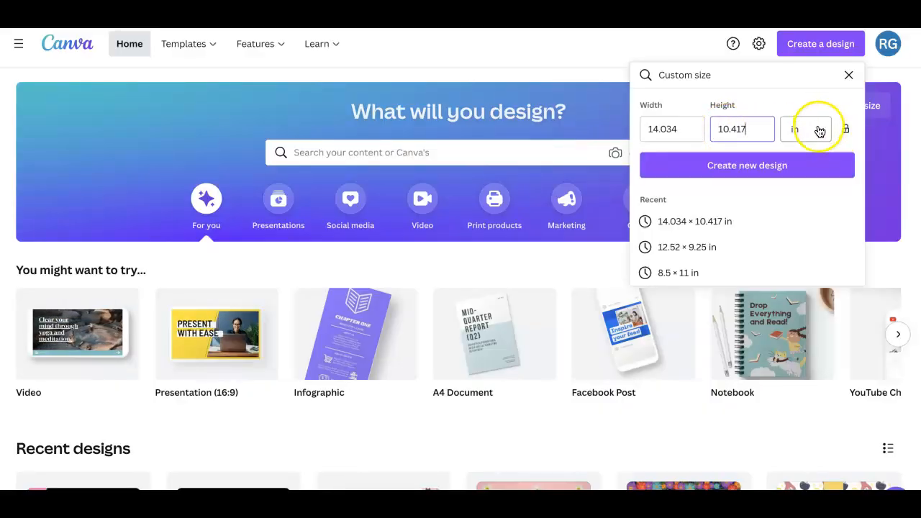
{"action": "left_click", "coordinate": [776, 167]}
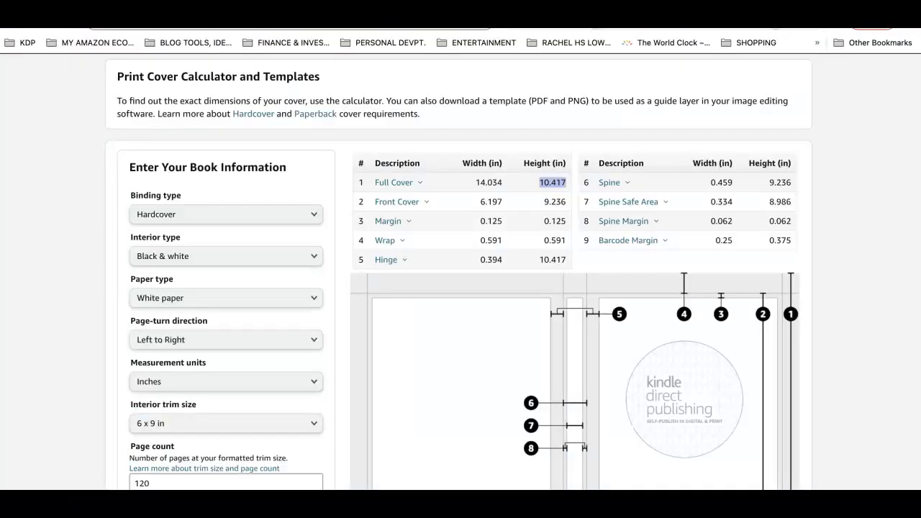
Step: Add the 6 x 9 hardcover template from INTERIORS TEMPLATES, stretch it to fill the page and lower its transparency value
{"action": "scroll", "coordinate": [545, 230], "scroll_direction": "down", "scroll_amount": 3}
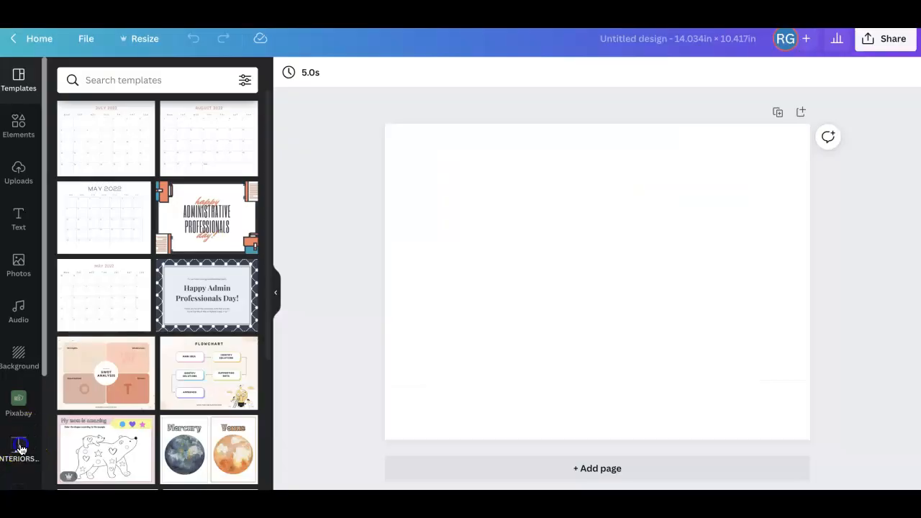
{"action": "left_click", "coordinate": [18, 446]}
{"action": "left_click", "coordinate": [208, 176]}
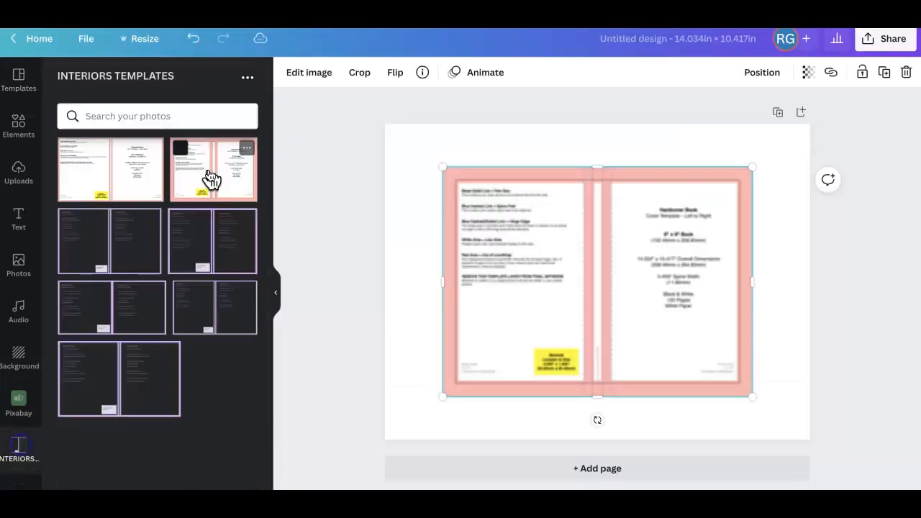
{"action": "left_click_drag", "start_coordinate": [516, 243], "coordinate": [458, 203]}
{"action": "left_click_drag", "start_coordinate": [695, 353], "coordinate": [815, 432]}
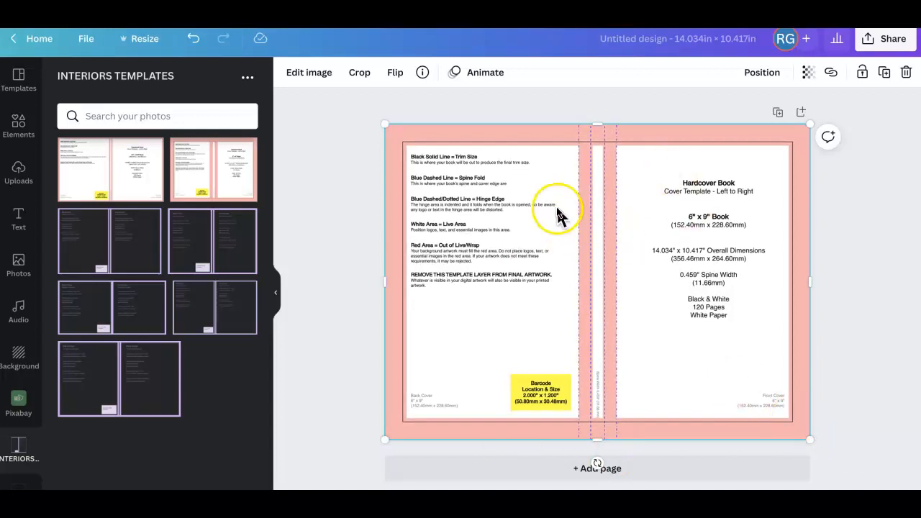
{"action": "left_click", "coordinate": [808, 72]}
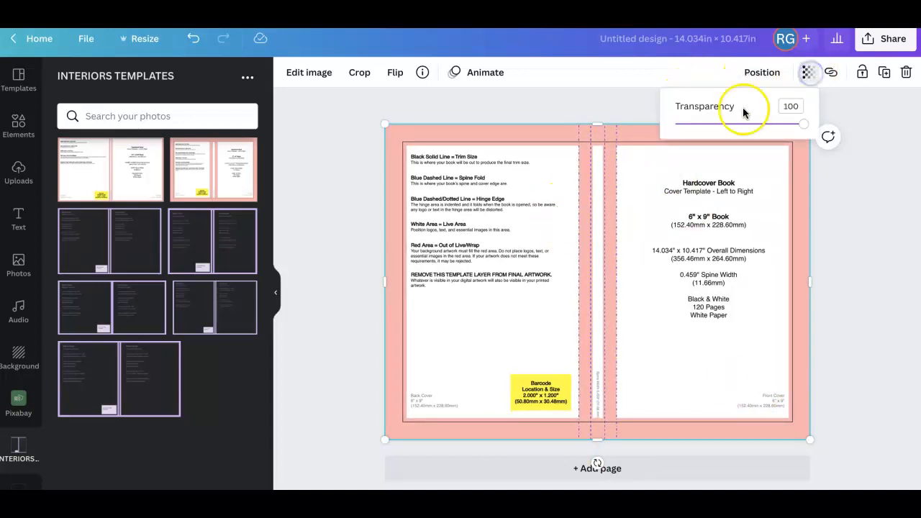
{"action": "left_click_drag", "start_coordinate": [804, 125], "coordinate": [720, 124]}
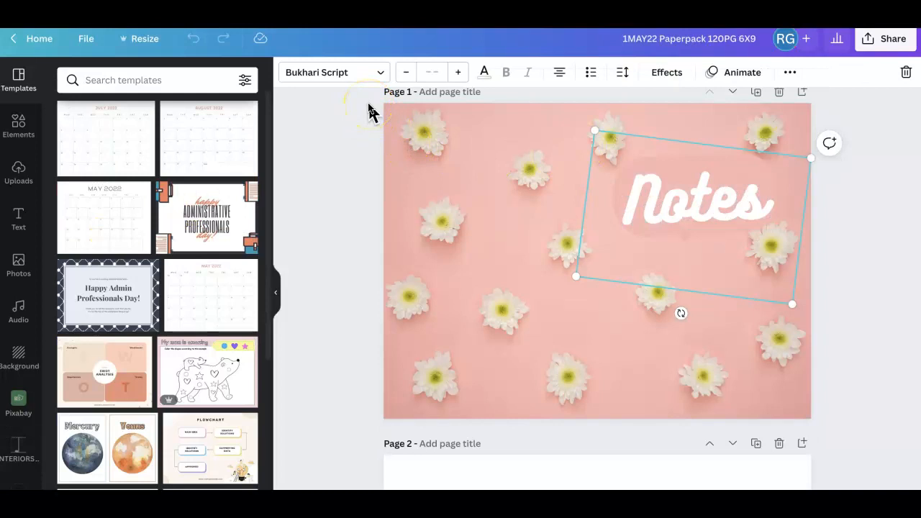
Step: Copy the flower background and Notes title from the 1MAY22 Paperpack 120PG 6X9 design into the new hardcover design
{"action": "left_click_drag", "start_coordinate": [369, 104], "coordinate": [854, 415]}
{"action": "left_click_drag", "start_coordinate": [371, 103], "coordinate": [842, 442]}
{"action": "left_click", "coordinate": [400, 123]}
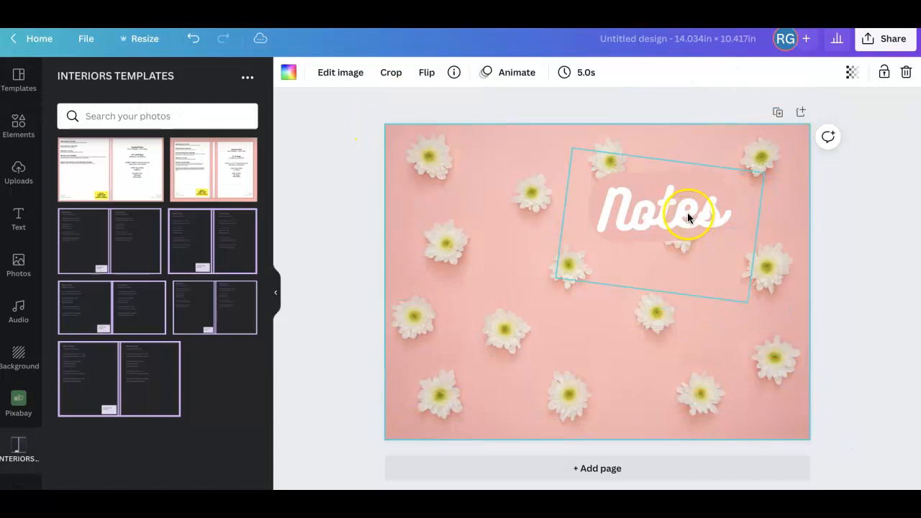
Step: Position the Notes title within the front cover area using the full-page hardcover template as a guide, and remove the template
{"action": "left_click_drag", "start_coordinate": [687, 212], "coordinate": [706, 231]}
{"action": "left_click", "coordinate": [846, 169]}
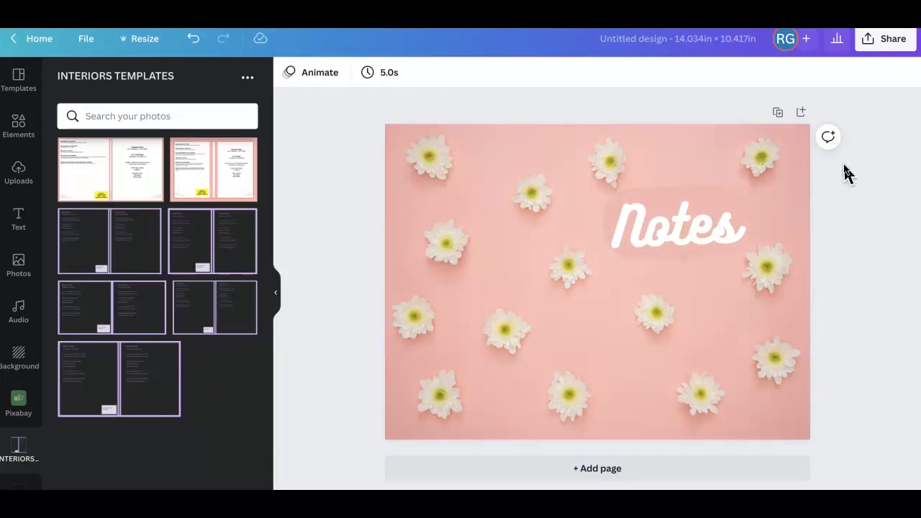
{"action": "left_click_drag", "start_coordinate": [197, 173], "coordinate": [602, 442]}
{"action": "left_click_drag", "start_coordinate": [597, 122], "coordinate": [597, 125]}
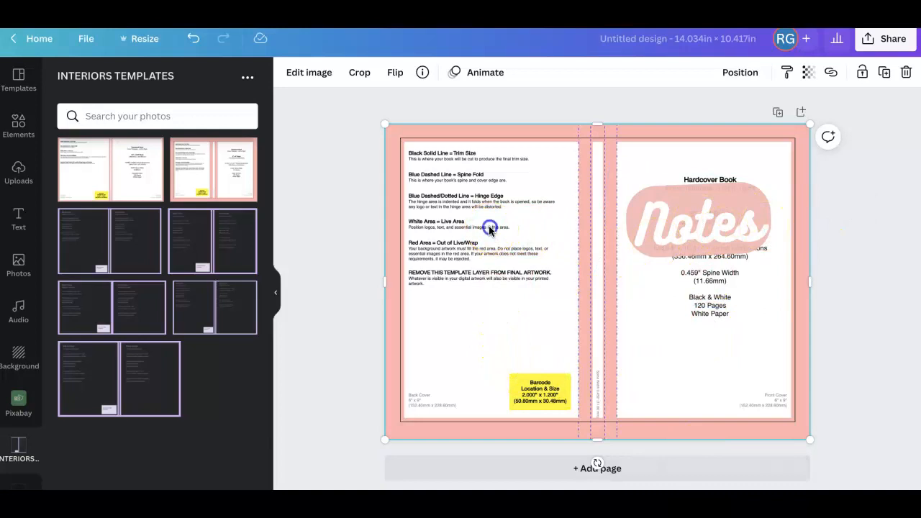
{"action": "key", "text": "Delete"}
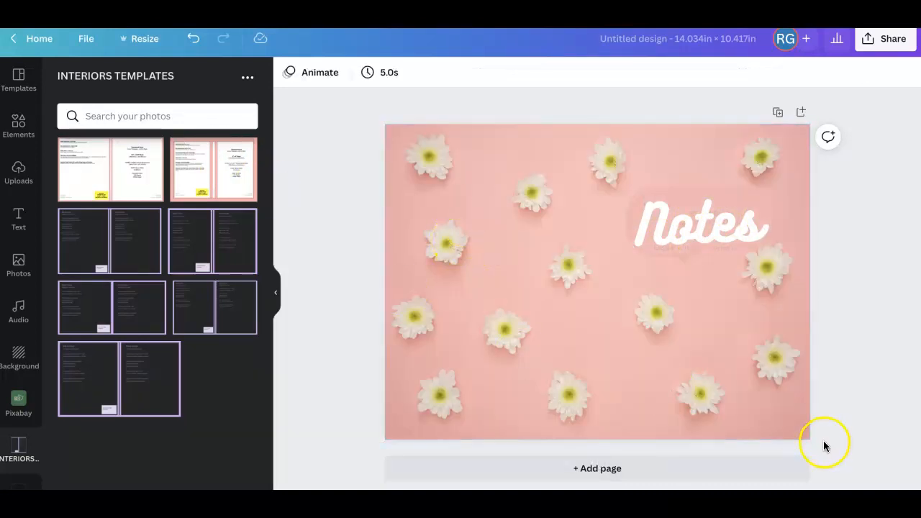
Step: Download the finished hardcover cover design from Canva
{"action": "left_click", "coordinate": [885, 43]}
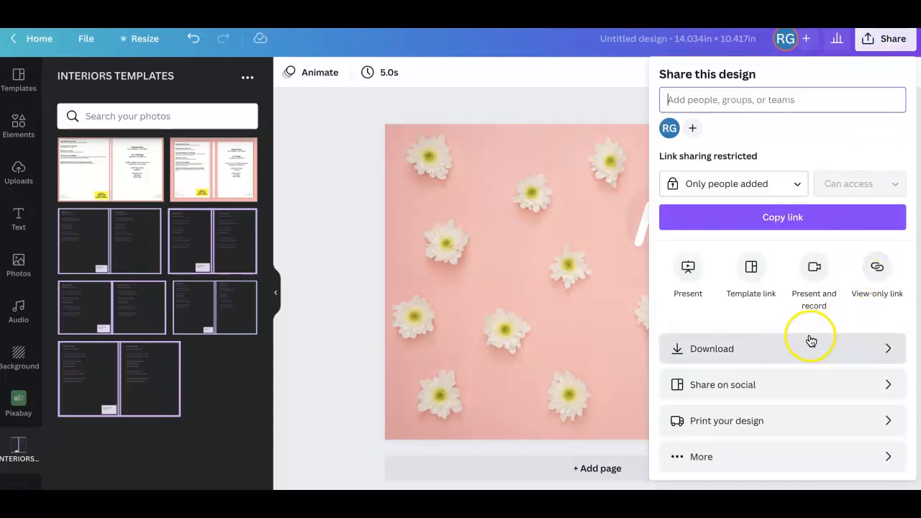
{"action": "left_click", "coordinate": [810, 345]}
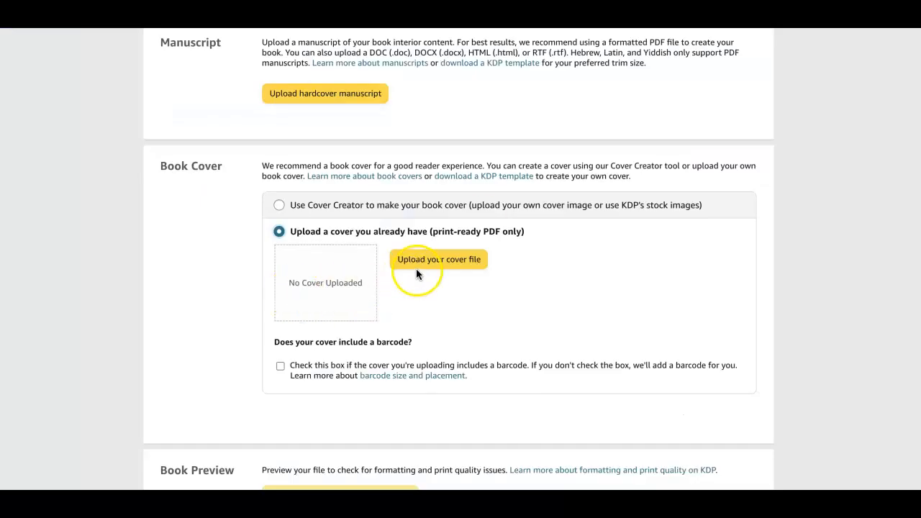
Step: Upload the 120-page 6x9 journal paper manuscript with bleed and the finished print-ready hardcover cover file
{"action": "left_click", "coordinate": [438, 261]}
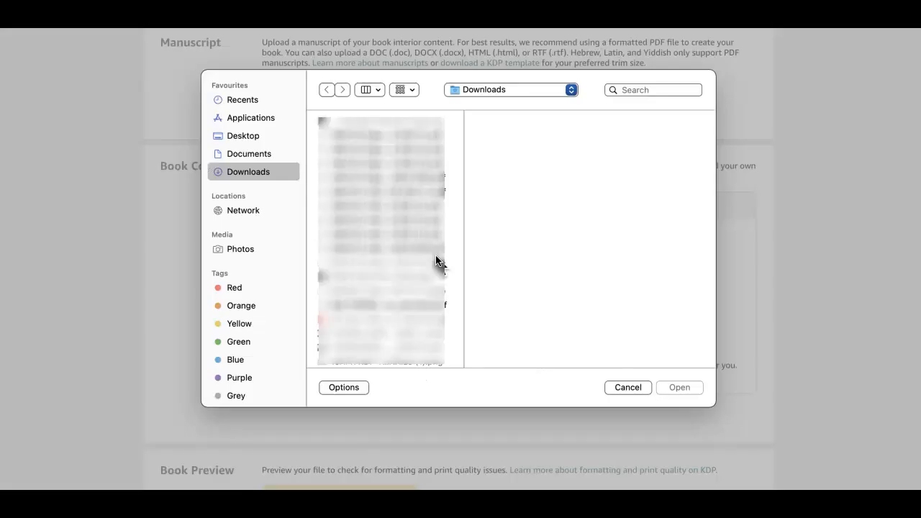
{"action": "scroll", "coordinate": [396, 308], "scroll_direction": "down", "scroll_amount": 5}
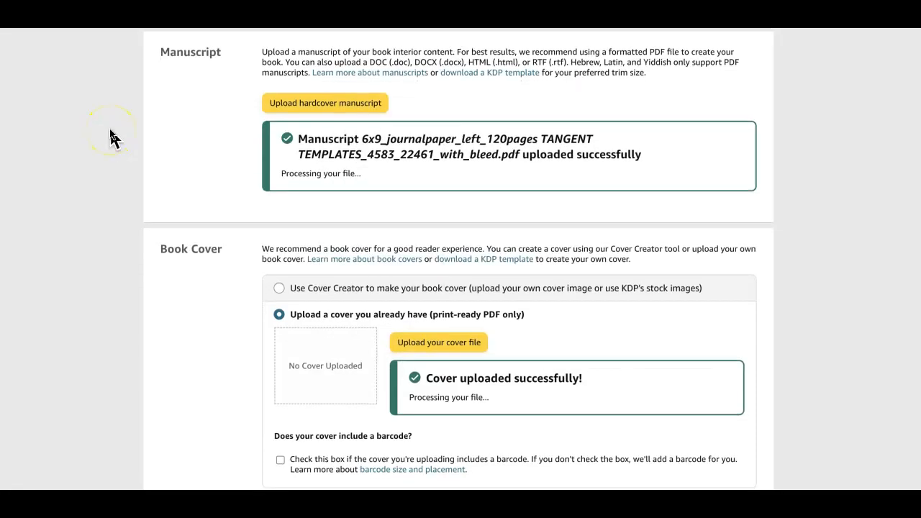
Step: Launch the Print Previewer and check the hardcover wraparound cover against the guides and quality check notes
{"action": "scroll", "coordinate": [112, 137], "scroll_direction": "down", "scroll_amount": 3}
{"action": "scroll", "coordinate": [112, 137], "scroll_direction": "down", "scroll_amount": 4}
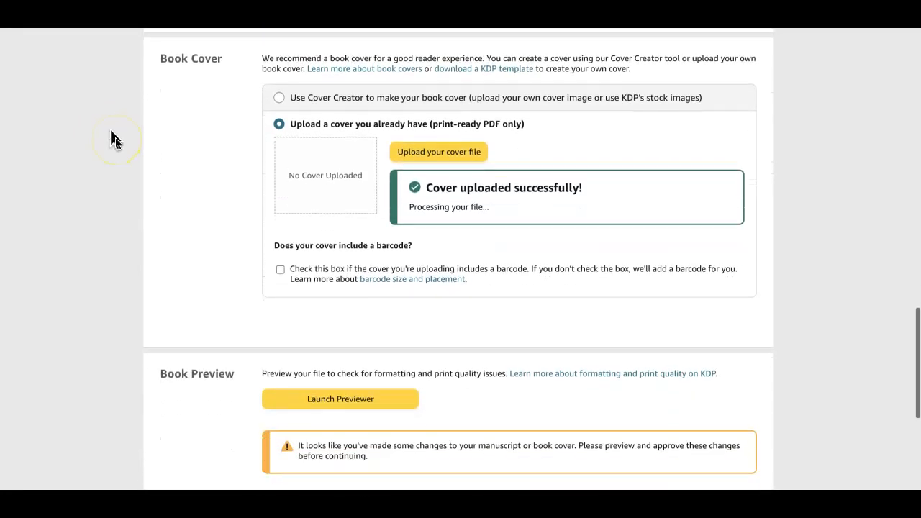
{"action": "left_click", "coordinate": [365, 363]}
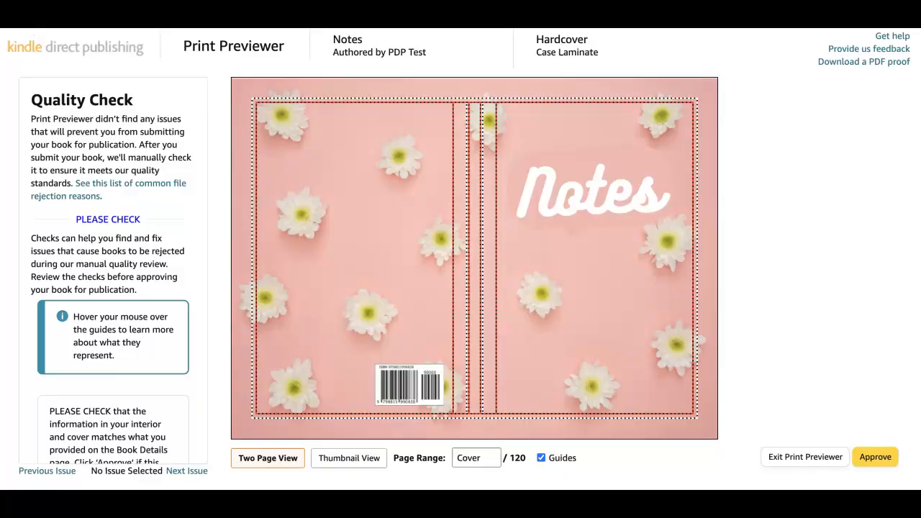
{"action": "left_click", "coordinate": [108, 156]}
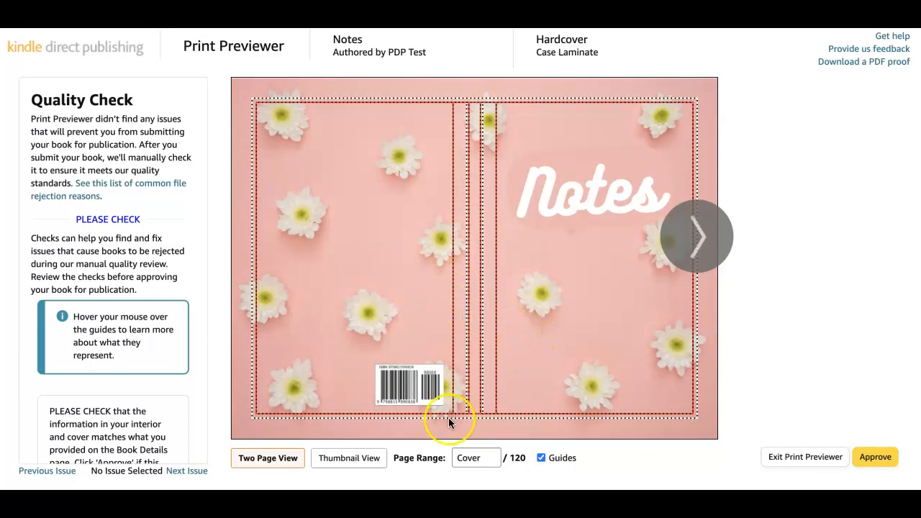
Step: Review the interior pages in thumbnail view through page 120 and approve the print preview
{"action": "left_click", "coordinate": [345, 464]}
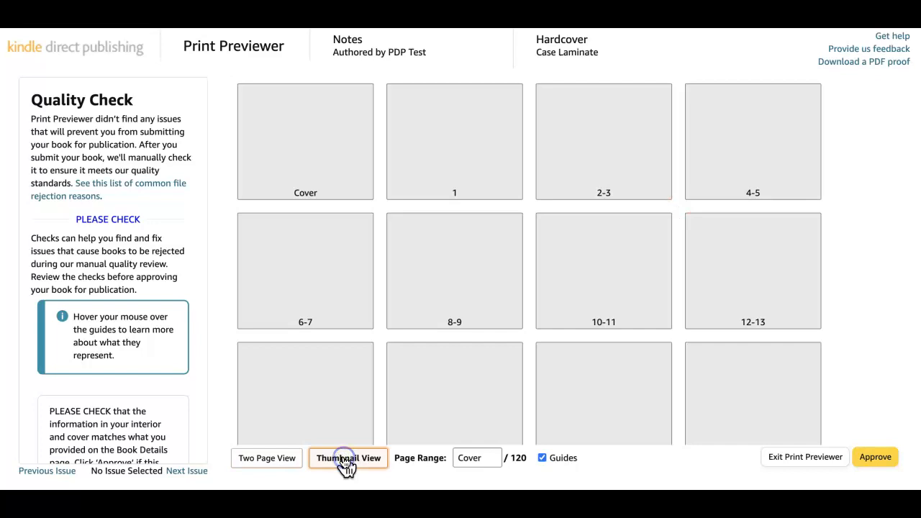
{"action": "scroll", "coordinate": [501, 302], "scroll_direction": "down", "scroll_amount": 9}
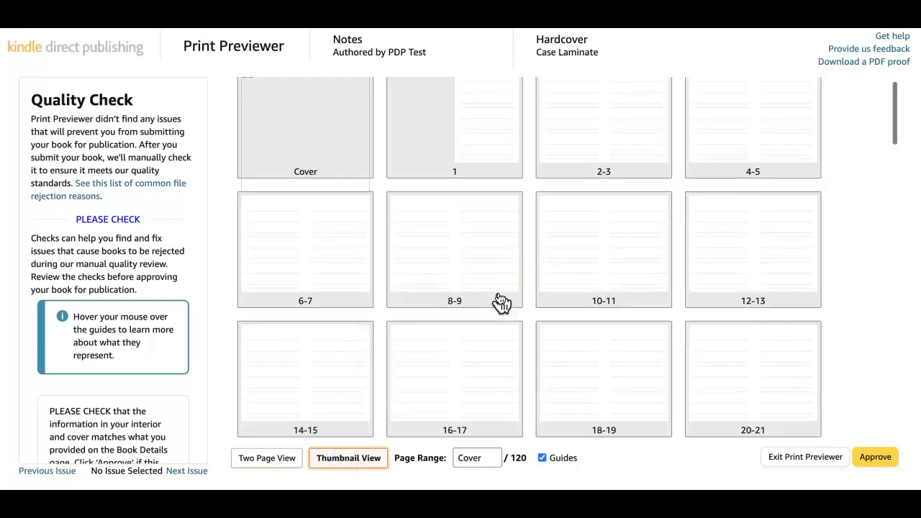
{"action": "scroll", "coordinate": [496, 304], "scroll_direction": "down", "scroll_amount": 12}
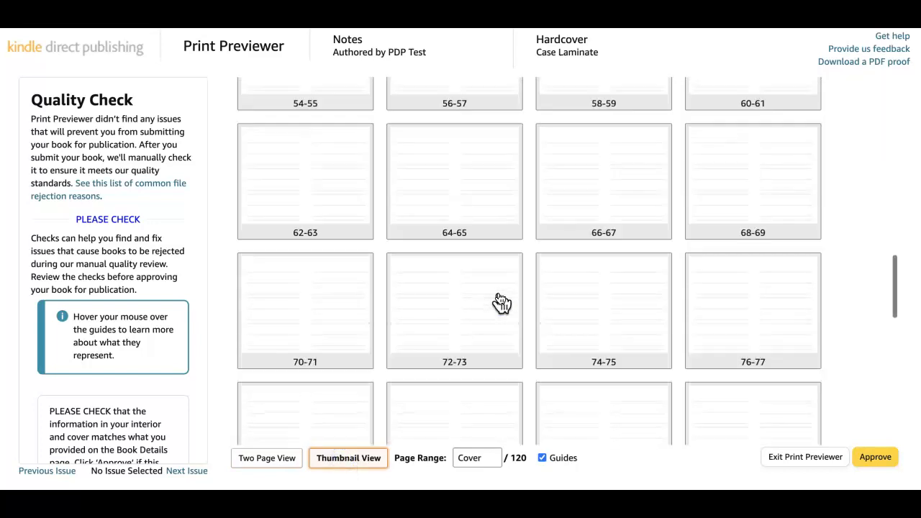
{"action": "scroll", "coordinate": [496, 305], "scroll_direction": "up", "scroll_amount": 16}
{"action": "scroll", "coordinate": [522, 244], "scroll_direction": "down", "scroll_amount": 7}
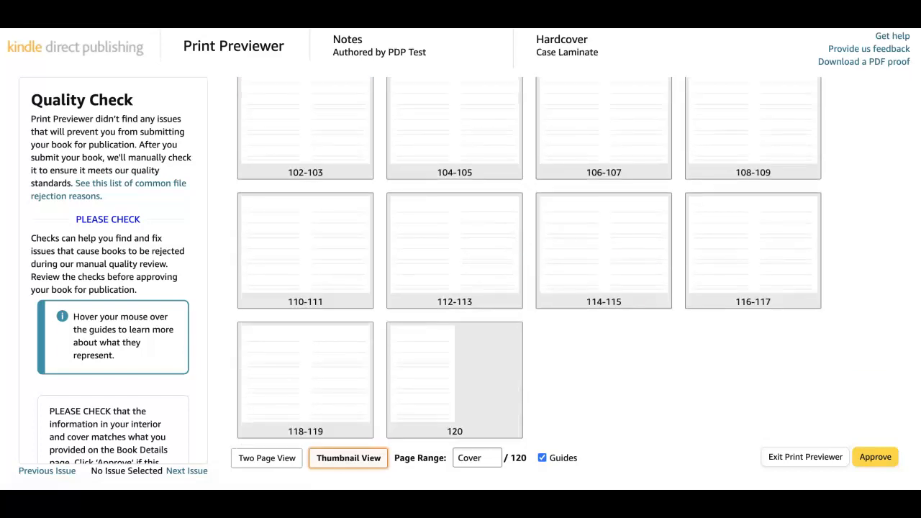
{"action": "left_click", "coordinate": [875, 457]}
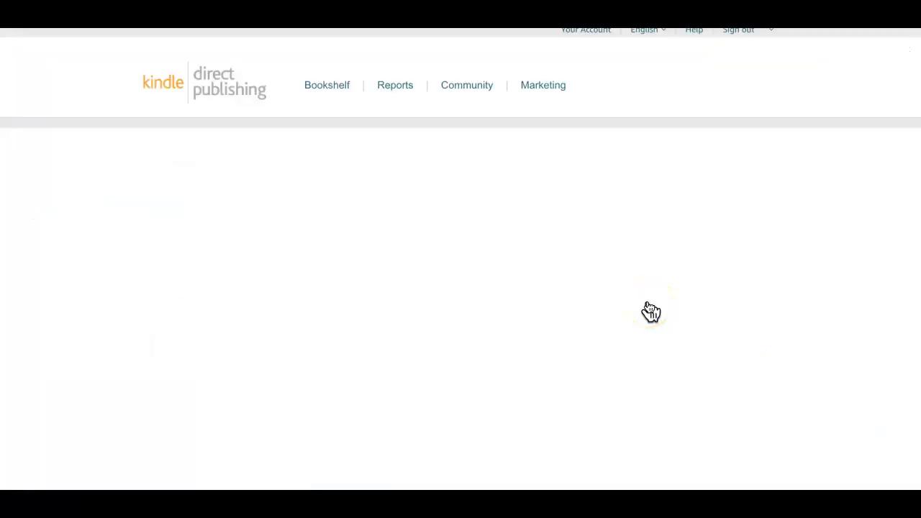
Step: Check the Amazon.com printing cost in the book summary, then save the content and continue to pricing
{"action": "scroll", "coordinate": [650, 310], "scroll_direction": "down", "scroll_amount": 20}
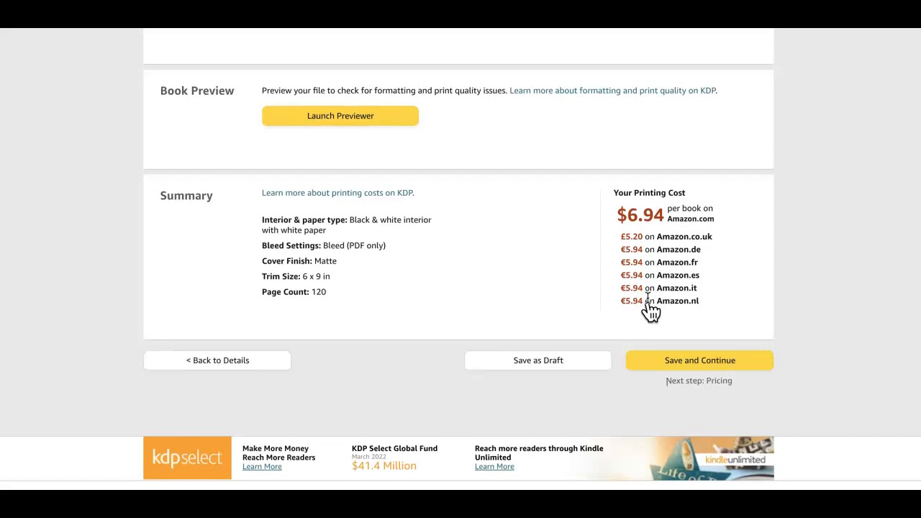
{"action": "left_click", "coordinate": [639, 190]}
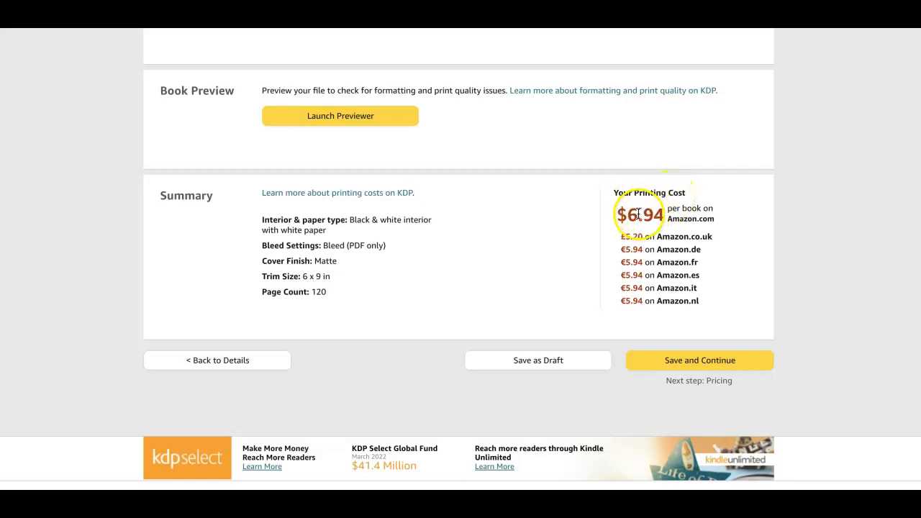
{"action": "left_click_drag", "start_coordinate": [616, 215], "coordinate": [663, 216]}
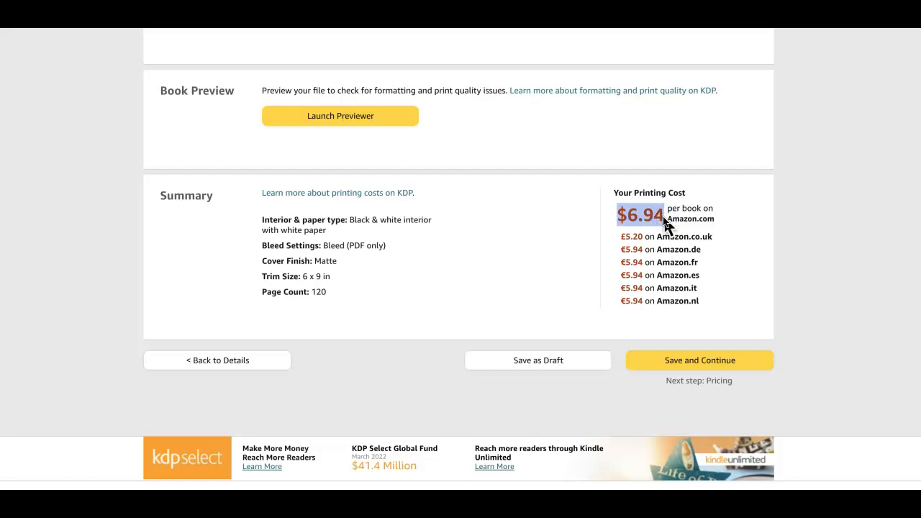
{"action": "left_click", "coordinate": [700, 366]}
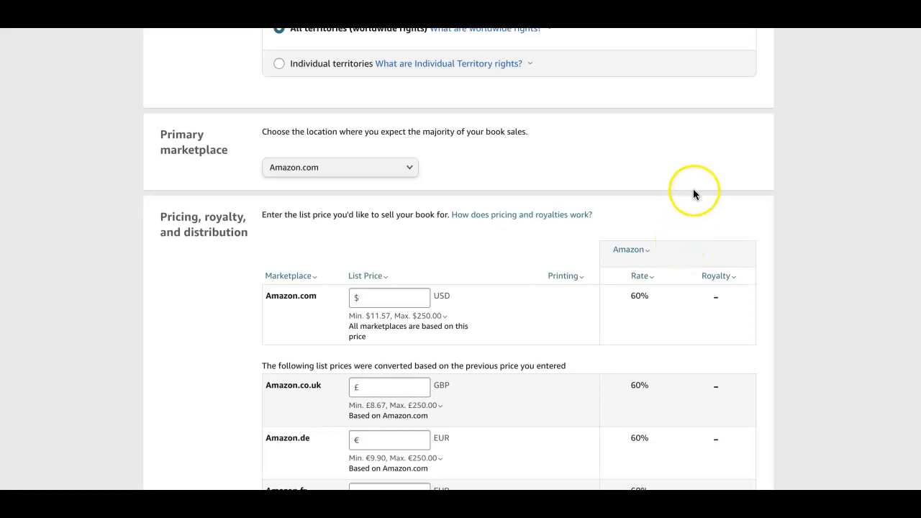
Step: Set the Amazon.com list price of the hardcover to 14.99 USD
{"action": "scroll", "coordinate": [693, 189], "scroll_direction": "down", "scroll_amount": 1}
{"action": "left_click", "coordinate": [387, 238]}
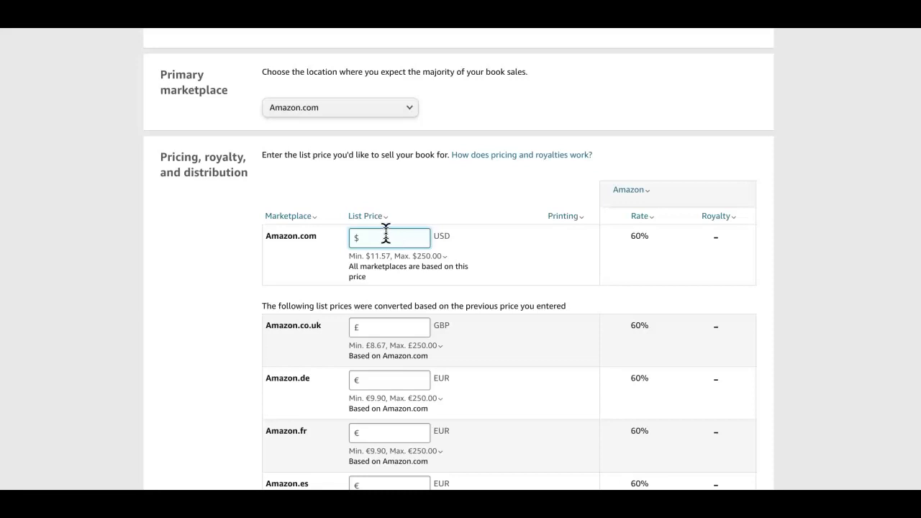
{"action": "type", "text": "14.999"}
{"action": "key", "text": "BackSpace"}
{"action": "left_click", "coordinate": [499, 249]}
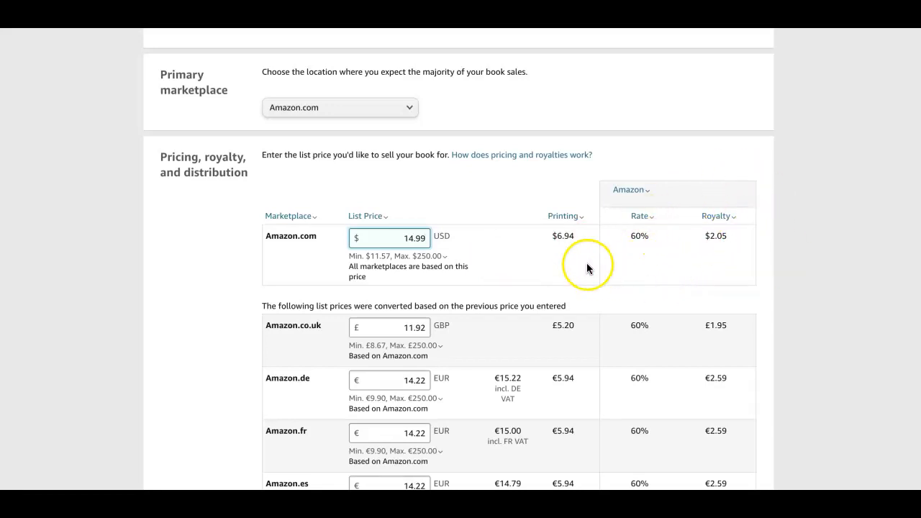
Step: Examine the converted list prices, printing costs and royalties for all marketplaces, along with the territory and primary marketplace settings
{"action": "scroll", "coordinate": [586, 264], "scroll_direction": "down", "scroll_amount": 2}
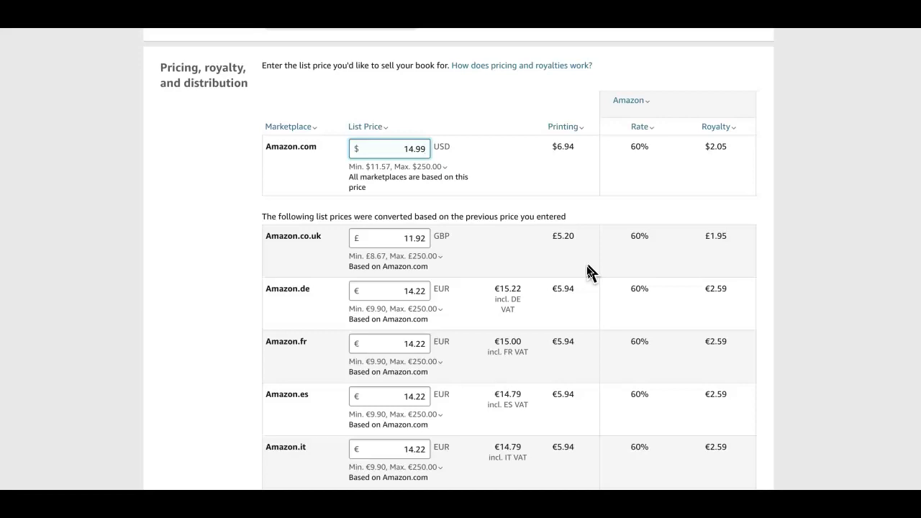
{"action": "scroll", "coordinate": [586, 272], "scroll_direction": "down", "scroll_amount": 2}
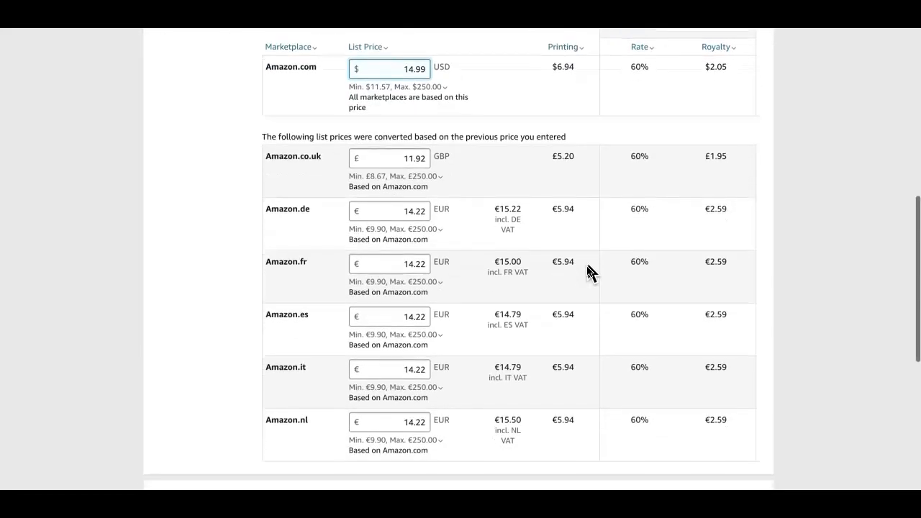
{"action": "scroll", "coordinate": [586, 272], "scroll_direction": "up", "scroll_amount": 3}
{"action": "double_click", "coordinate": [428, 189]}
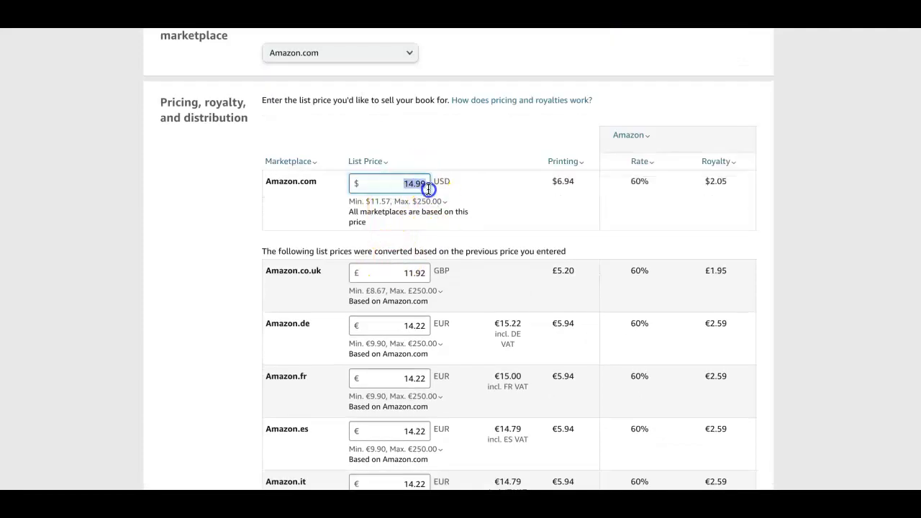
{"action": "left_click", "coordinate": [513, 212]}
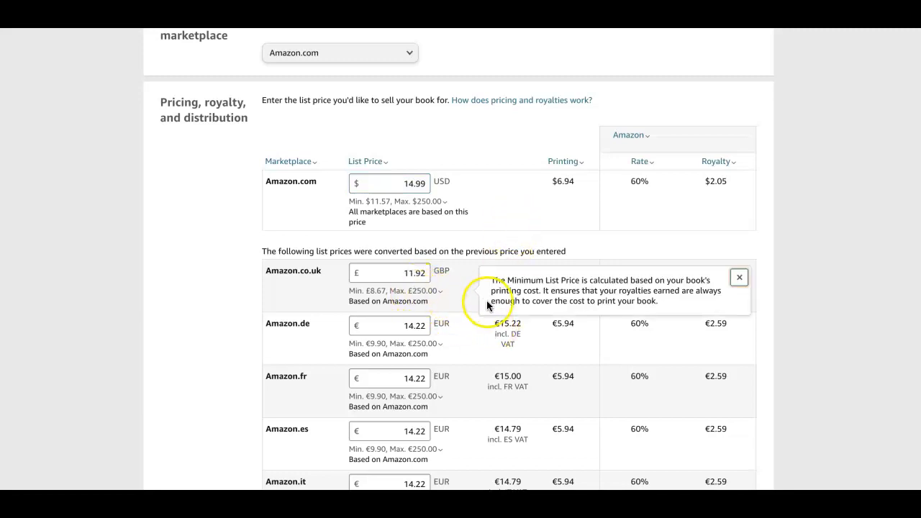
{"action": "scroll", "coordinate": [554, 200], "scroll_direction": "down", "scroll_amount": 1}
{"action": "scroll", "coordinate": [554, 200], "scroll_direction": "down", "scroll_amount": 3}
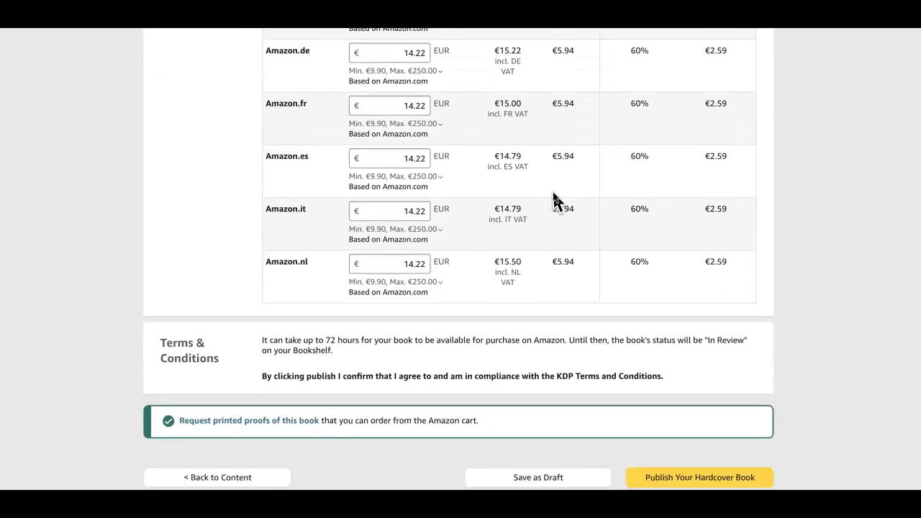
{"action": "scroll", "coordinate": [554, 200], "scroll_direction": "up", "scroll_amount": 3}
{"action": "scroll", "coordinate": [554, 200], "scroll_direction": "up", "scroll_amount": 2}
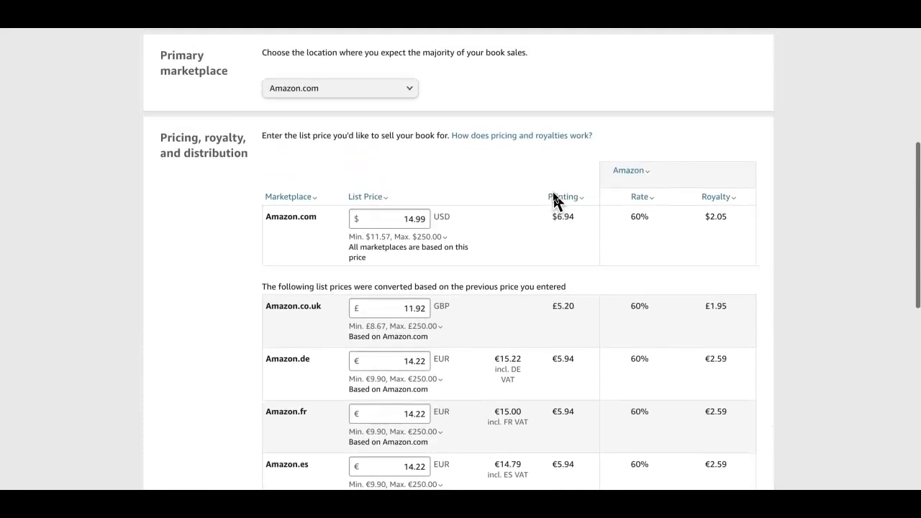
{"action": "left_click", "coordinate": [554, 200]}
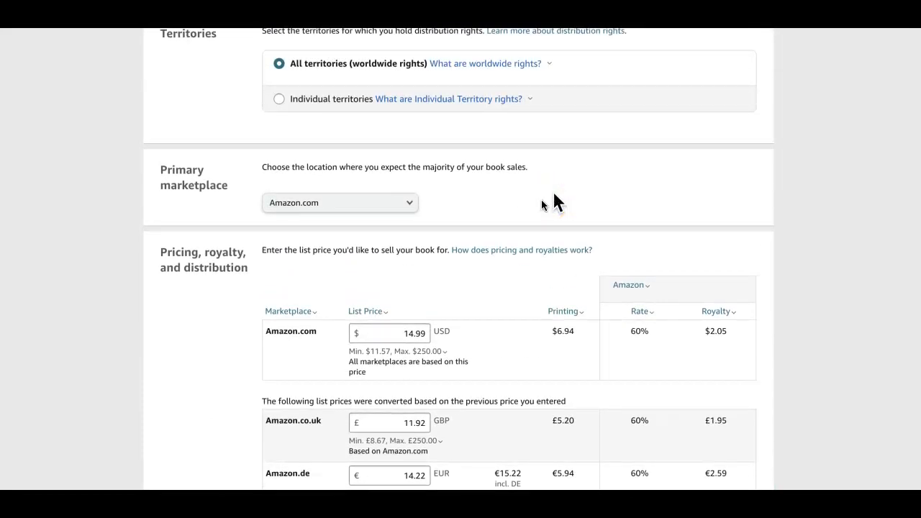
{"action": "scroll", "coordinate": [554, 195], "scroll_direction": "down", "scroll_amount": 3}
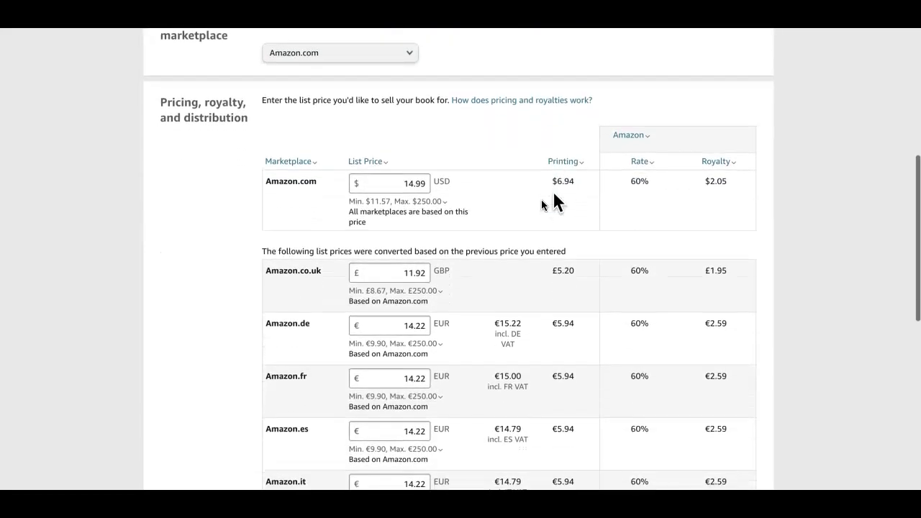
{"action": "scroll", "coordinate": [554, 202], "scroll_direction": "down", "scroll_amount": 1}
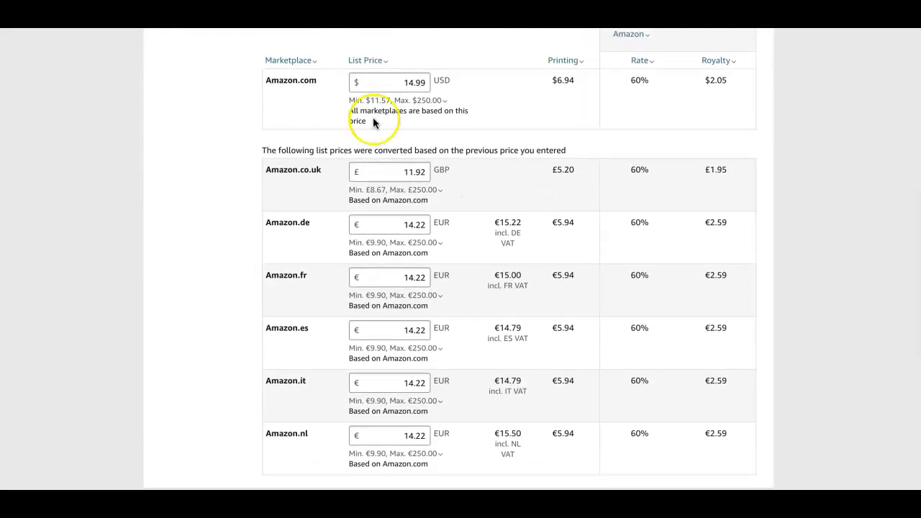
Step: Submit the hardcover book for publication under the KDP Terms and Conditions
{"action": "scroll", "coordinate": [473, 271], "scroll_direction": "down", "scroll_amount": 3}
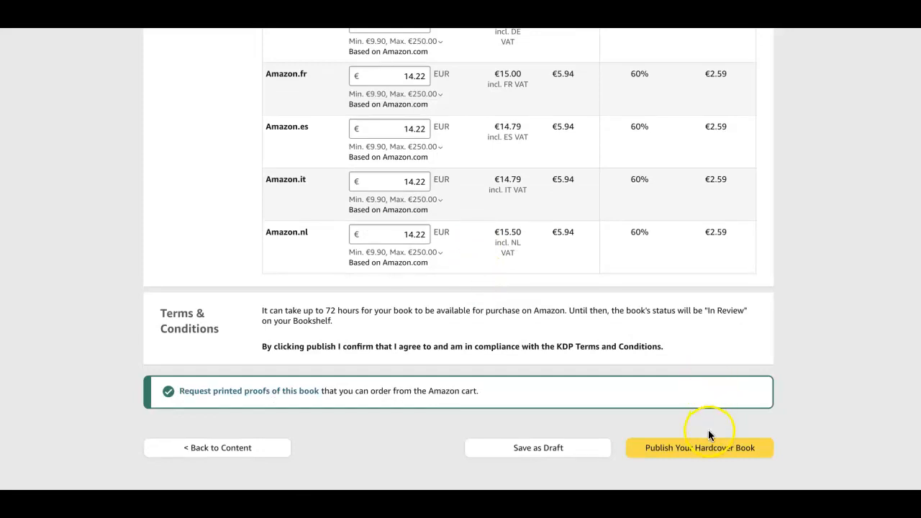
{"action": "scroll", "coordinate": [547, 338], "scroll_direction": "down", "scroll_amount": 2}
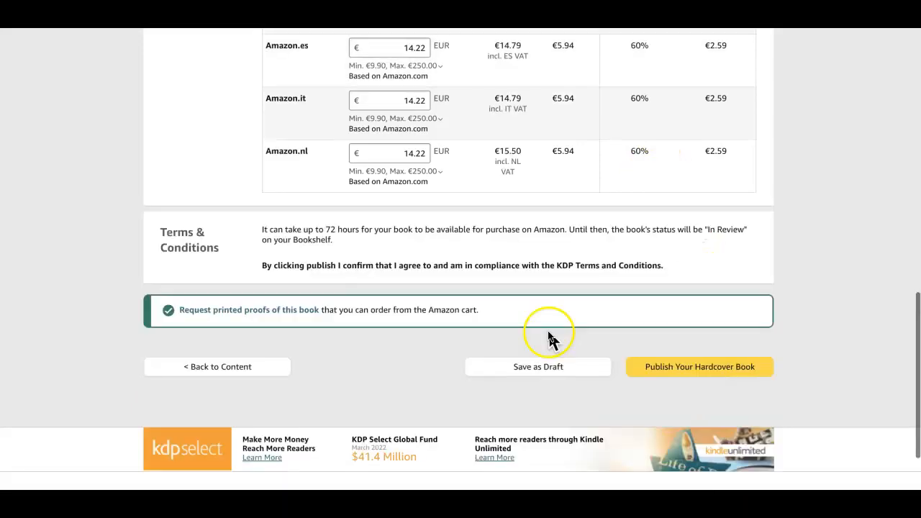
{"action": "left_click", "coordinate": [710, 368]}
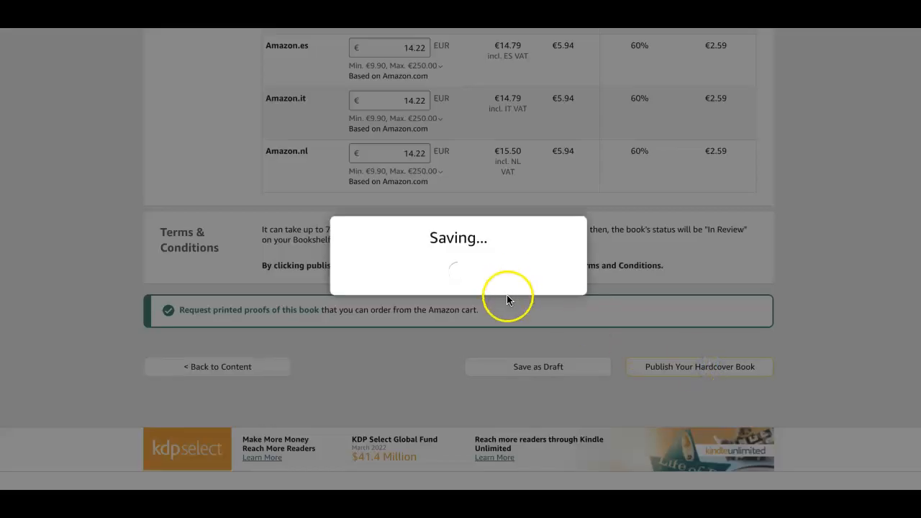
{"action": "left_click", "coordinate": [530, 366]}
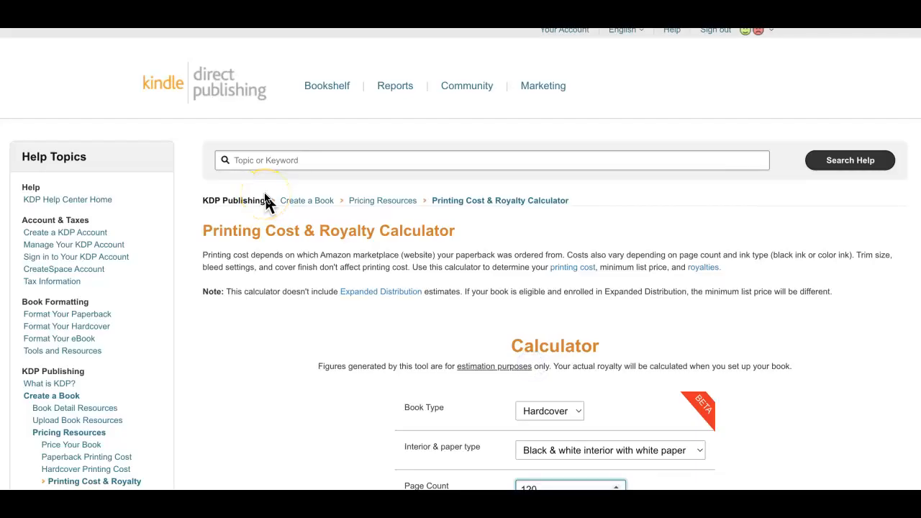
Step: Set the page count in the Printing Cost & Royalty Calculator to 150
{"action": "scroll", "coordinate": [265, 202], "scroll_direction": "down", "scroll_amount": 3}
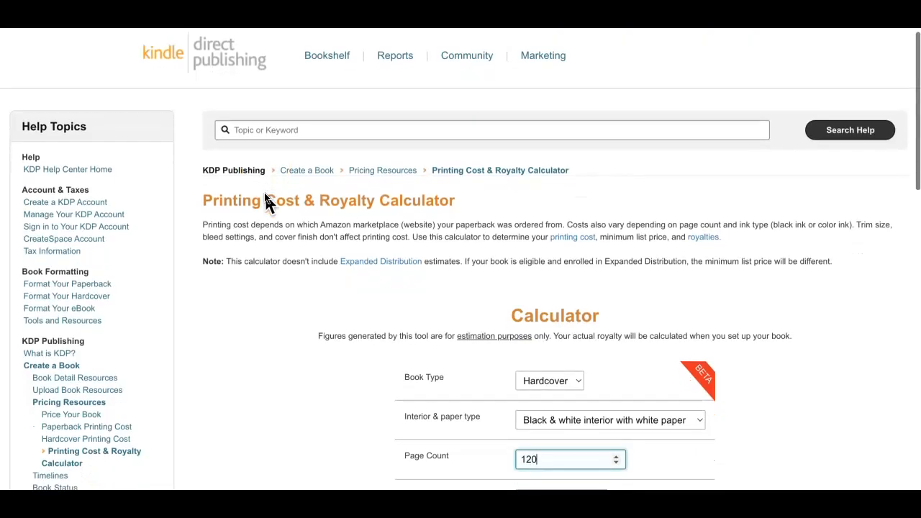
{"action": "scroll", "coordinate": [265, 196], "scroll_direction": "down", "scroll_amount": 1}
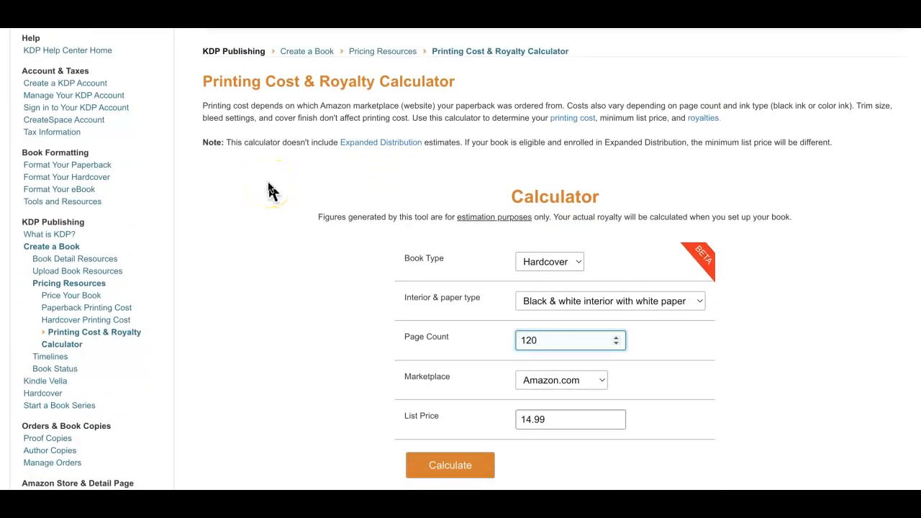
{"action": "scroll", "coordinate": [317, 193], "scroll_direction": "down", "scroll_amount": 3}
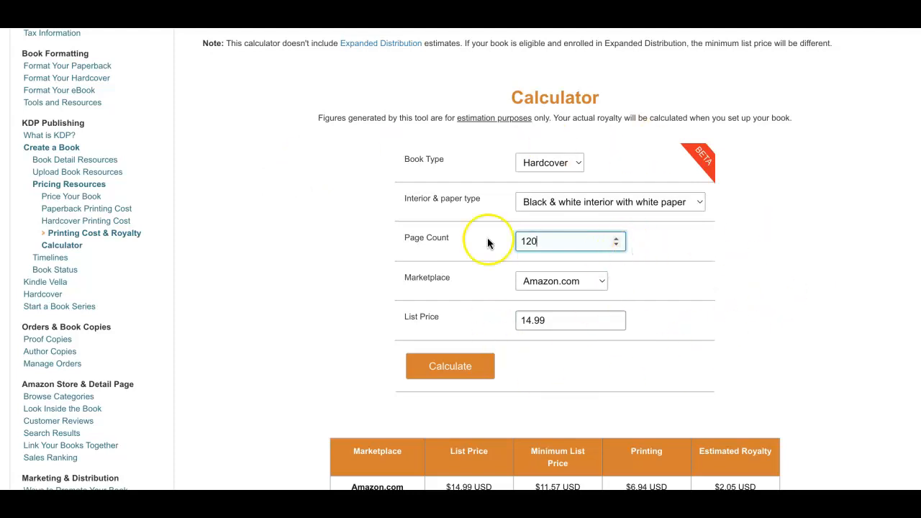
{"action": "scroll", "coordinate": [344, 180], "scroll_direction": "down", "scroll_amount": 2}
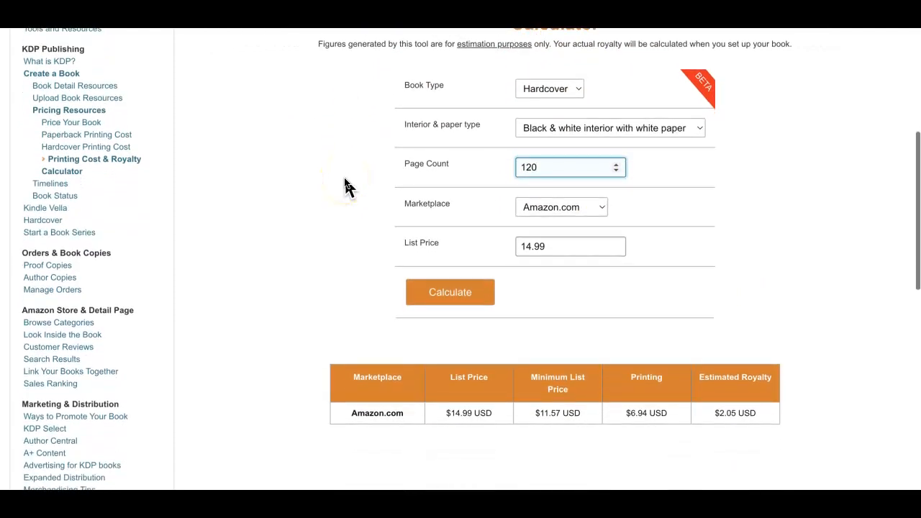
{"action": "scroll", "coordinate": [346, 186], "scroll_direction": "up", "scroll_amount": 1}
{"action": "key", "text": "BackSpace"}
{"action": "key", "text": "BackSpace"}
{"action": "type", "text": "50"}
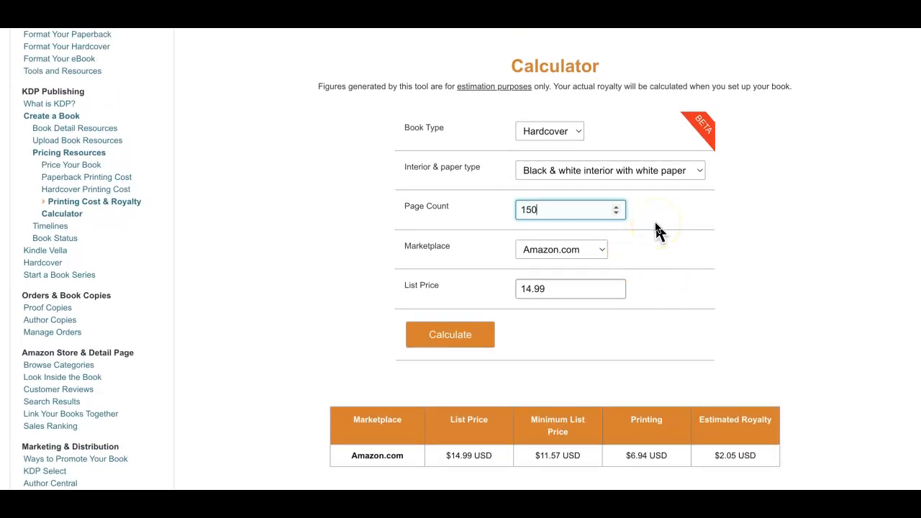
Step: Examine the calculator's input fields, the Book Type choices and the results table with minimum list price, printing cost and estimated royalty
{"action": "scroll", "coordinate": [666, 332], "scroll_direction": "down", "scroll_amount": 1}
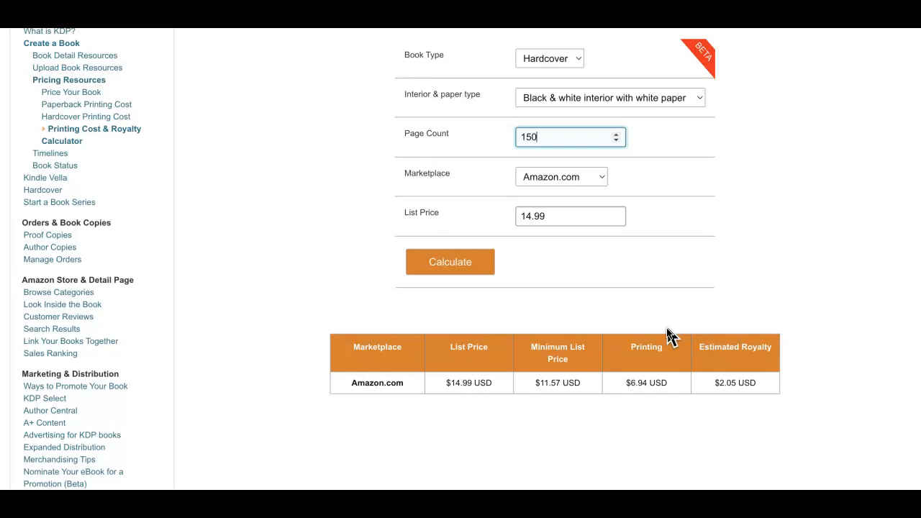
{"action": "scroll", "coordinate": [702, 242], "scroll_direction": "up", "scroll_amount": 1}
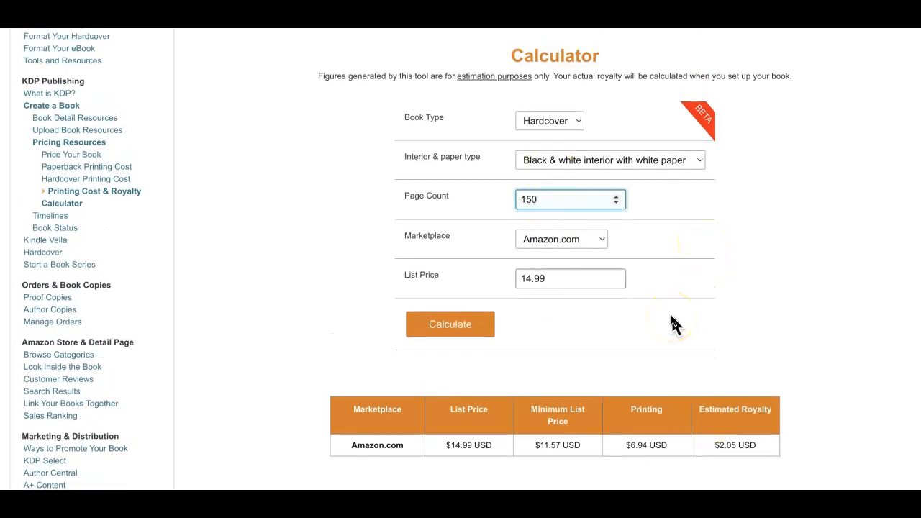
{"action": "scroll", "coordinate": [674, 301], "scroll_direction": "down", "scroll_amount": 1}
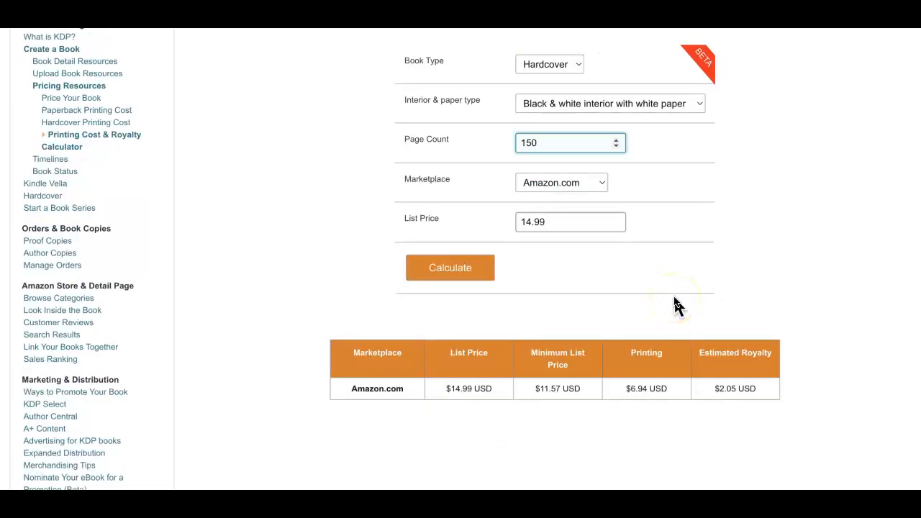
{"action": "scroll", "coordinate": [375, 165], "scroll_direction": "up", "scroll_amount": 6}
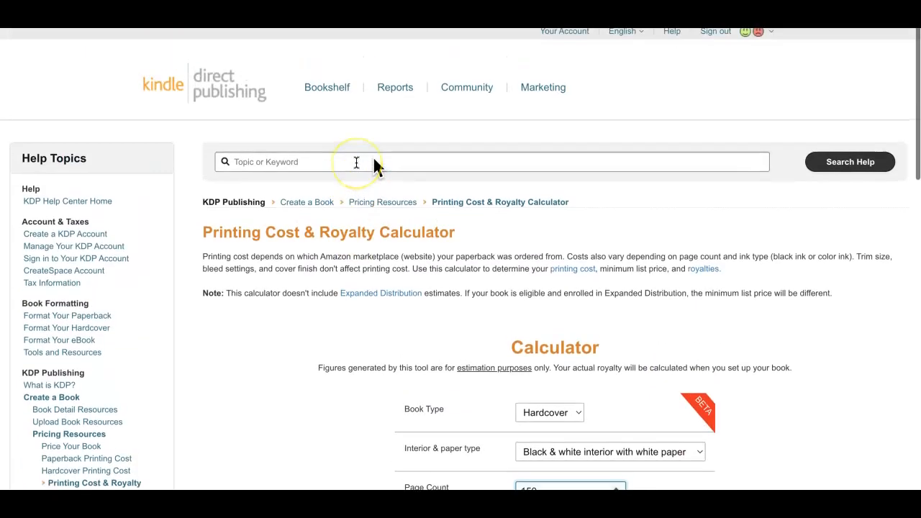
{"action": "scroll", "coordinate": [260, 336], "scroll_direction": "down", "scroll_amount": 2}
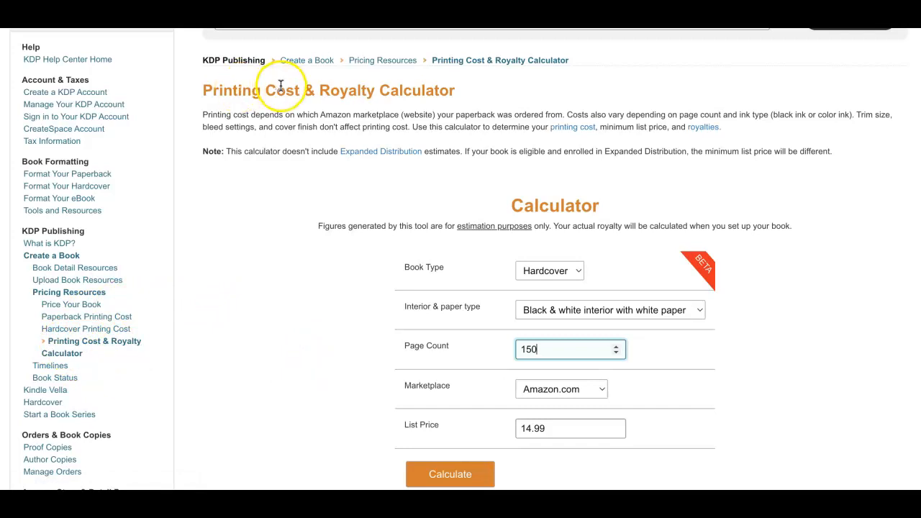
{"action": "scroll", "coordinate": [508, 101], "scroll_direction": "down", "scroll_amount": 2}
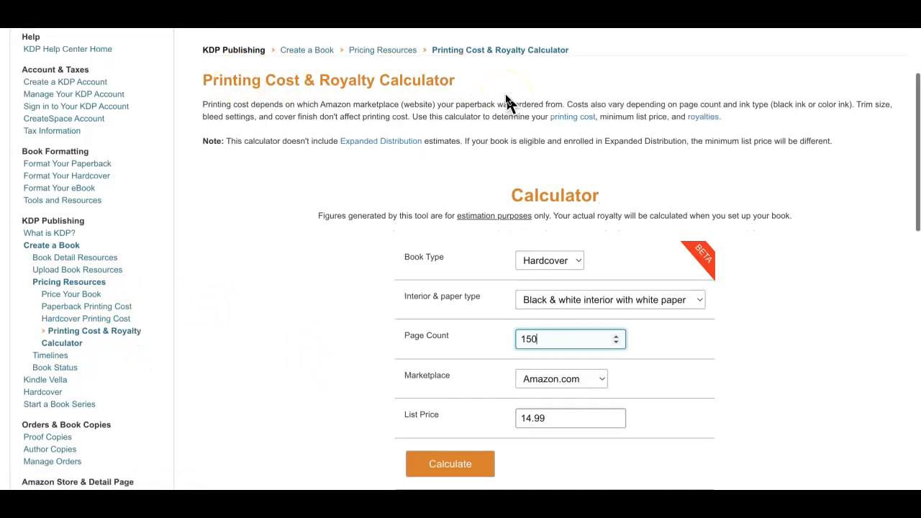
{"action": "left_click", "coordinate": [579, 98]}
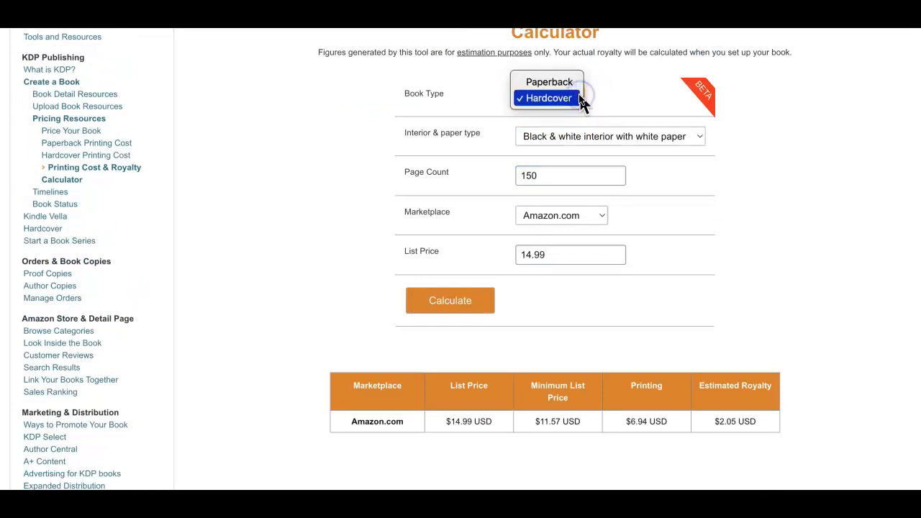
{"action": "left_click", "coordinate": [585, 131]}
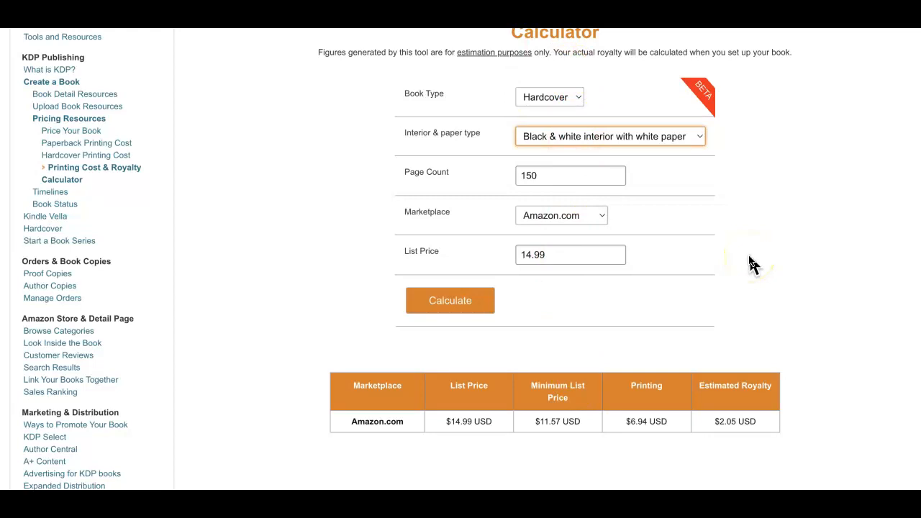
{"action": "scroll", "coordinate": [751, 264], "scroll_direction": "down", "scroll_amount": 3}
{"action": "scroll", "coordinate": [751, 264], "scroll_direction": "up", "scroll_amount": 3}
{"action": "scroll", "coordinate": [750, 263], "scroll_direction": "up", "scroll_amount": 2}
{"action": "scroll", "coordinate": [750, 263], "scroll_direction": "down", "scroll_amount": 4}
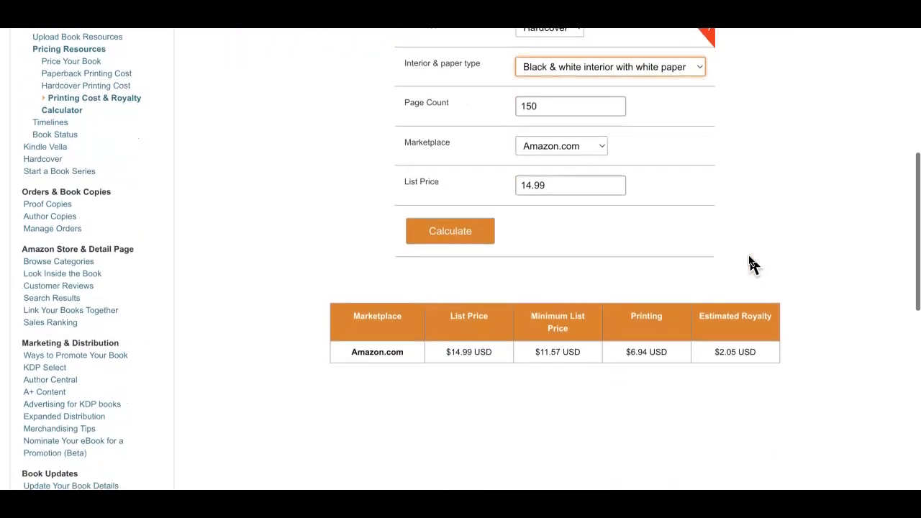